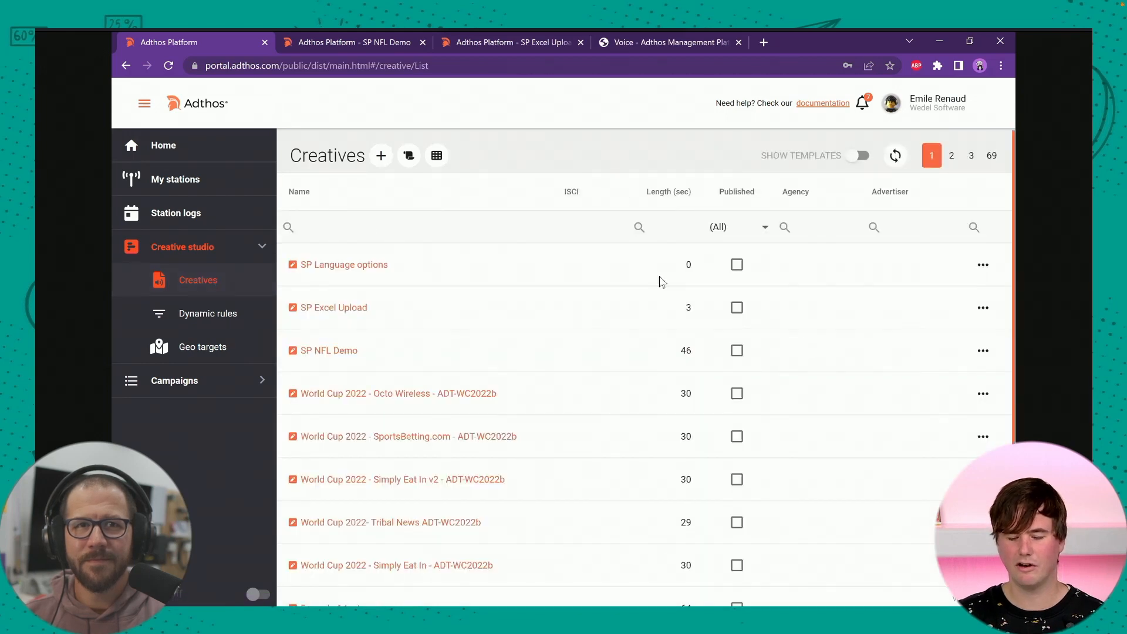
Create a new creative and start a text-to-speech clip on Track 1.
click(381, 157)
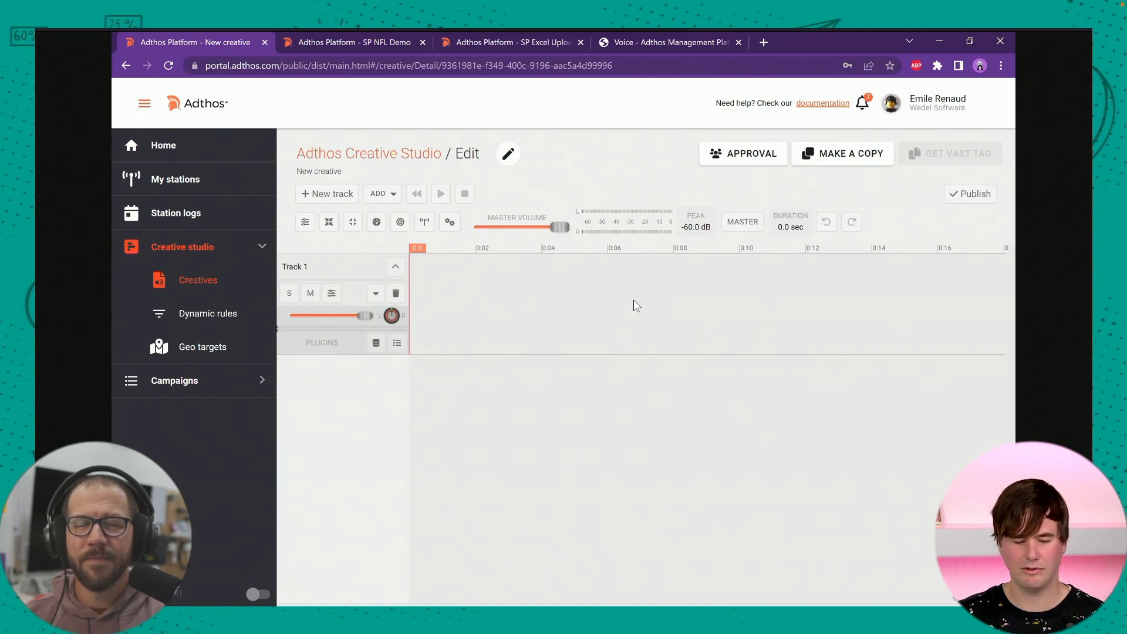
click(393, 196)
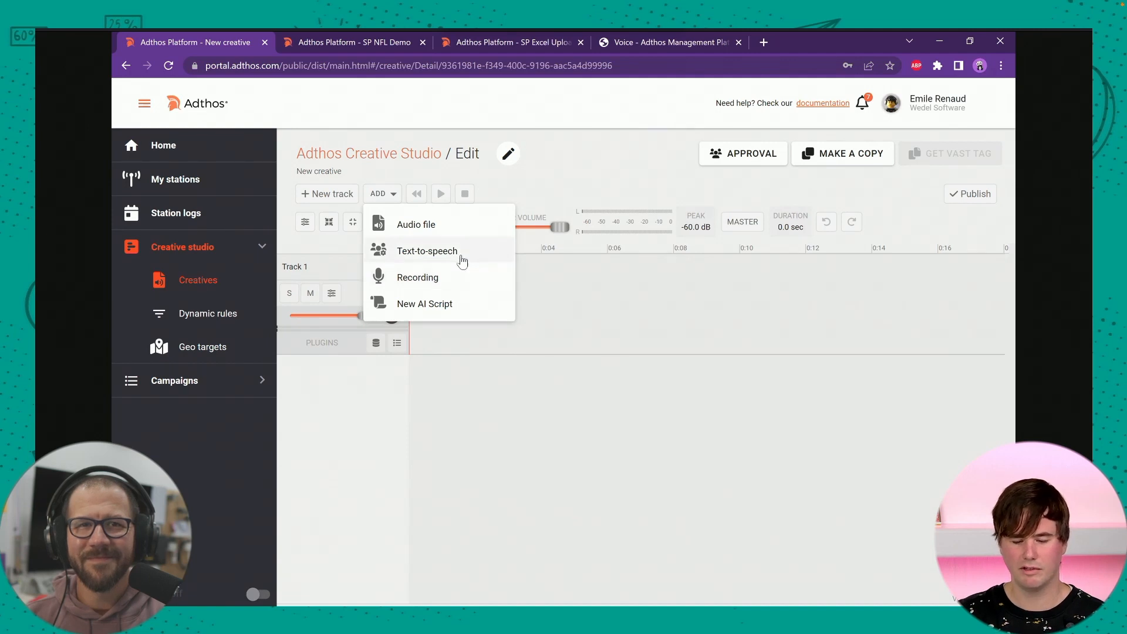
click(462, 260)
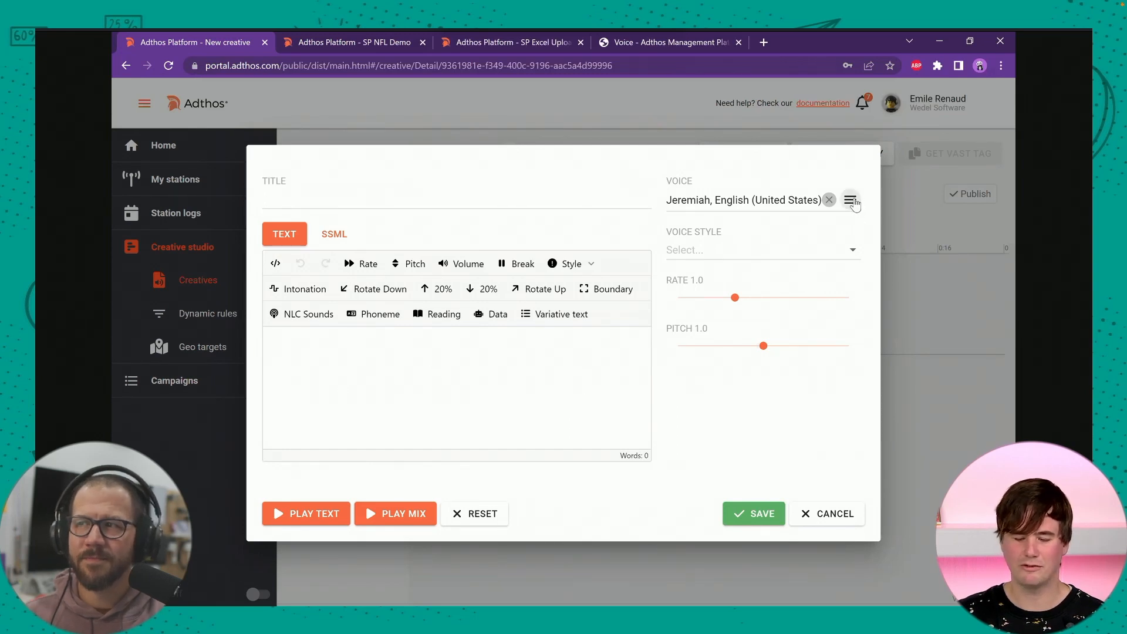
Clear the voice search for English (United States) and view the premium voice Bob's details without selecting it.
click(850, 201)
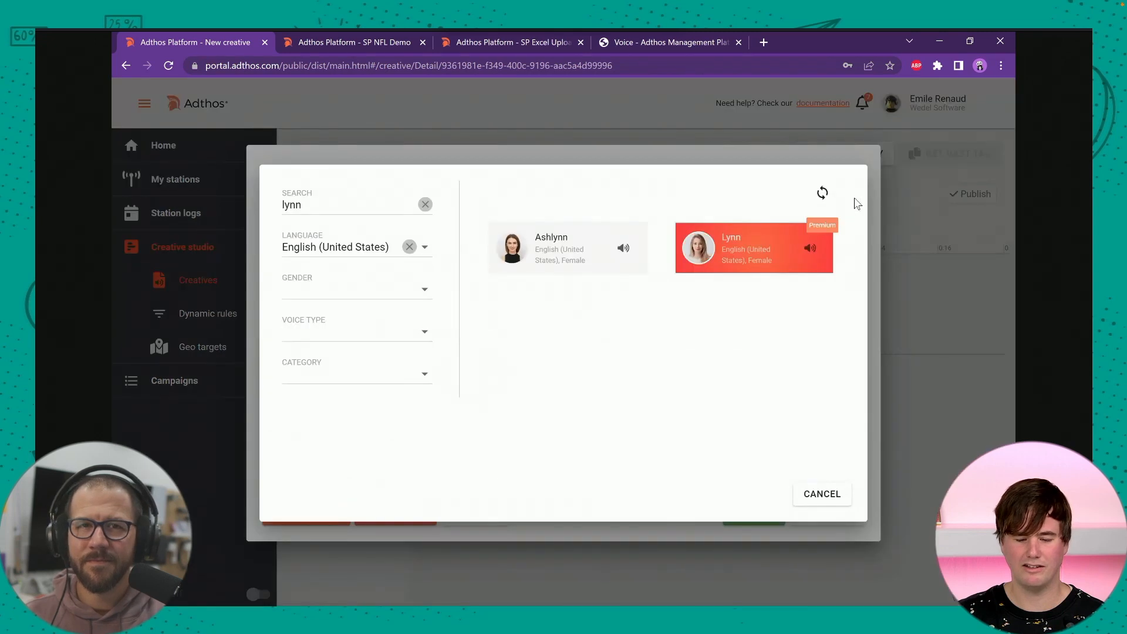
click(426, 204)
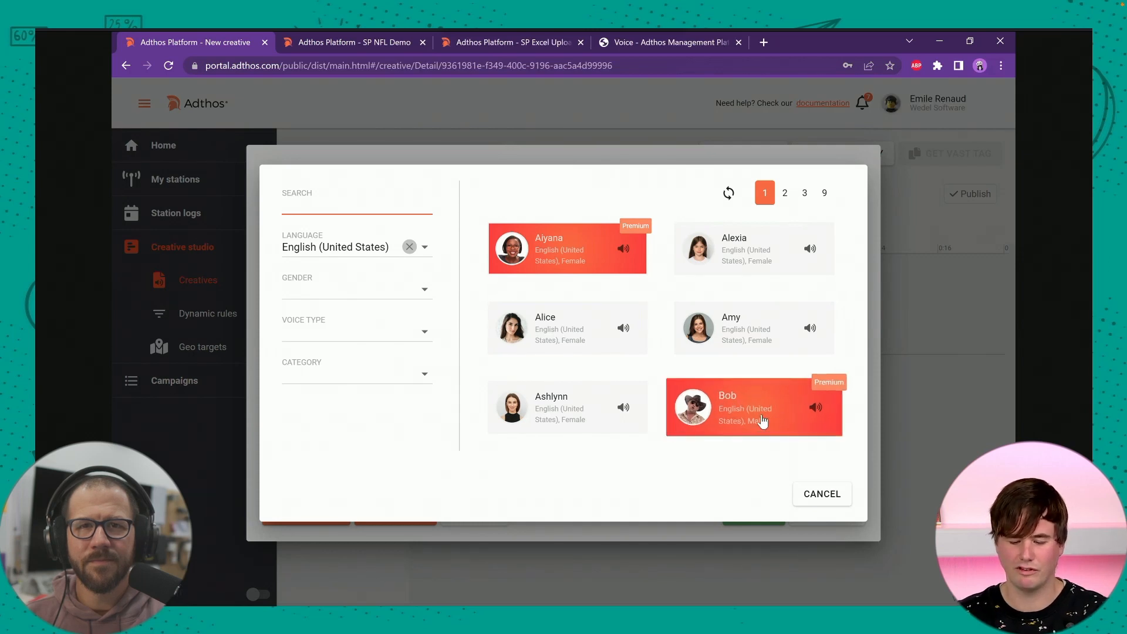
click(762, 421)
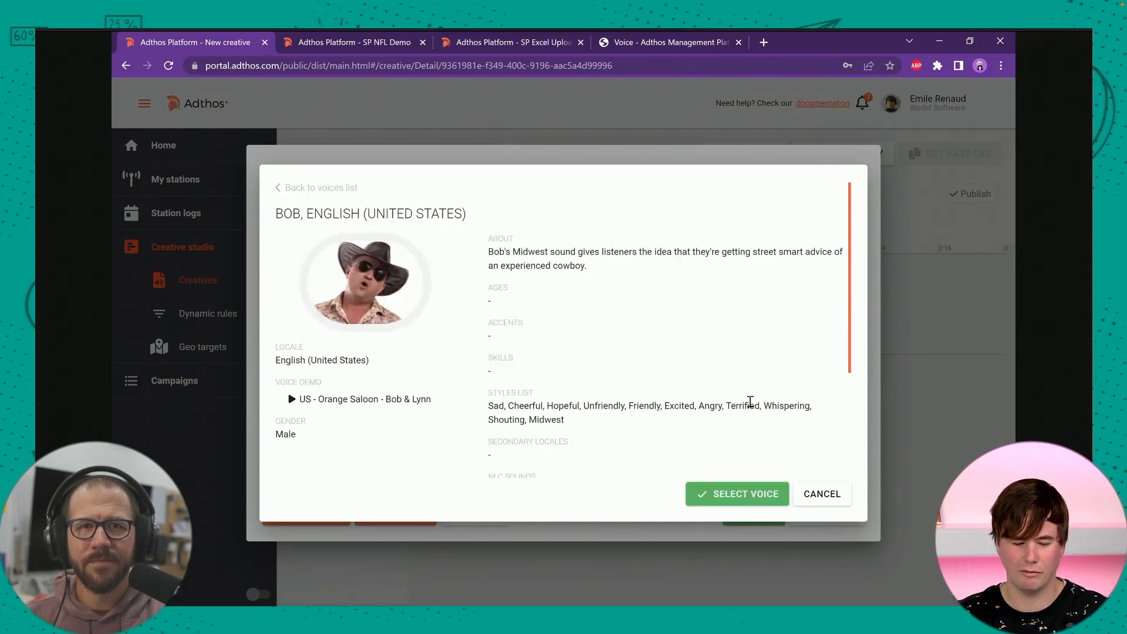
click(826, 494)
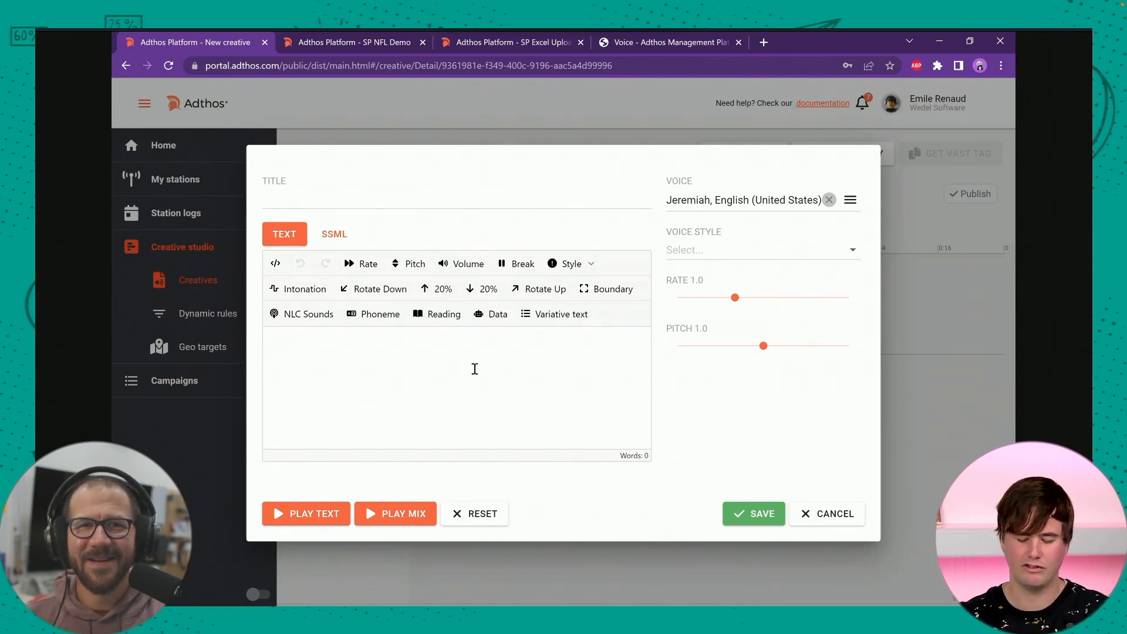
Enter a one-sentence greeting that introduces the host and the guest by first name as the speech text, and preview it.
text(Hi, )
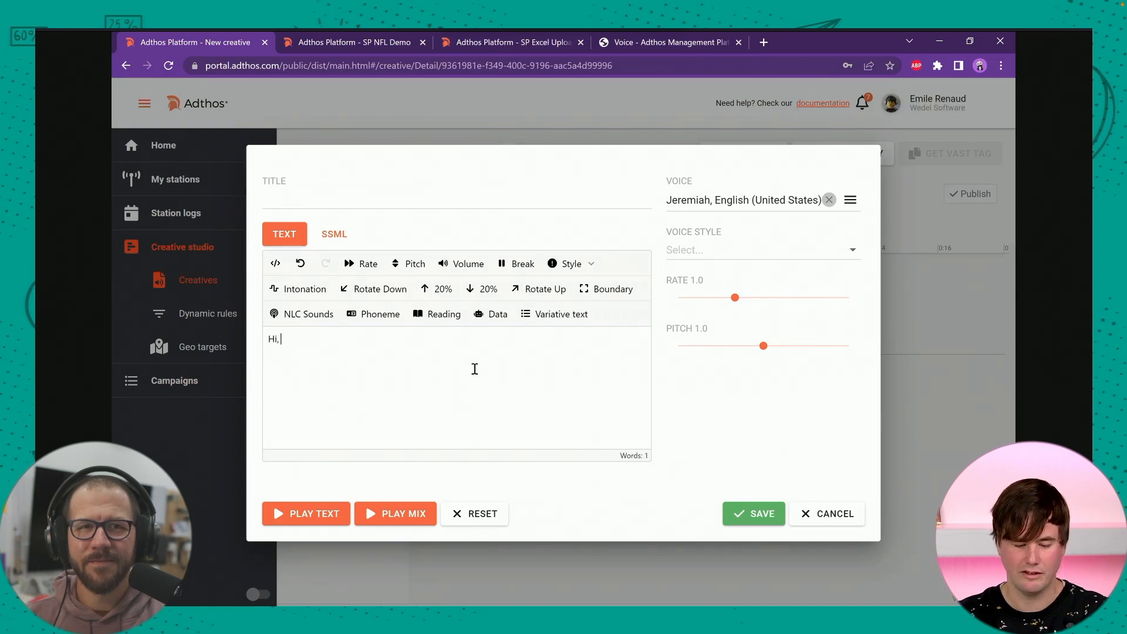
text(this is Emile and I)
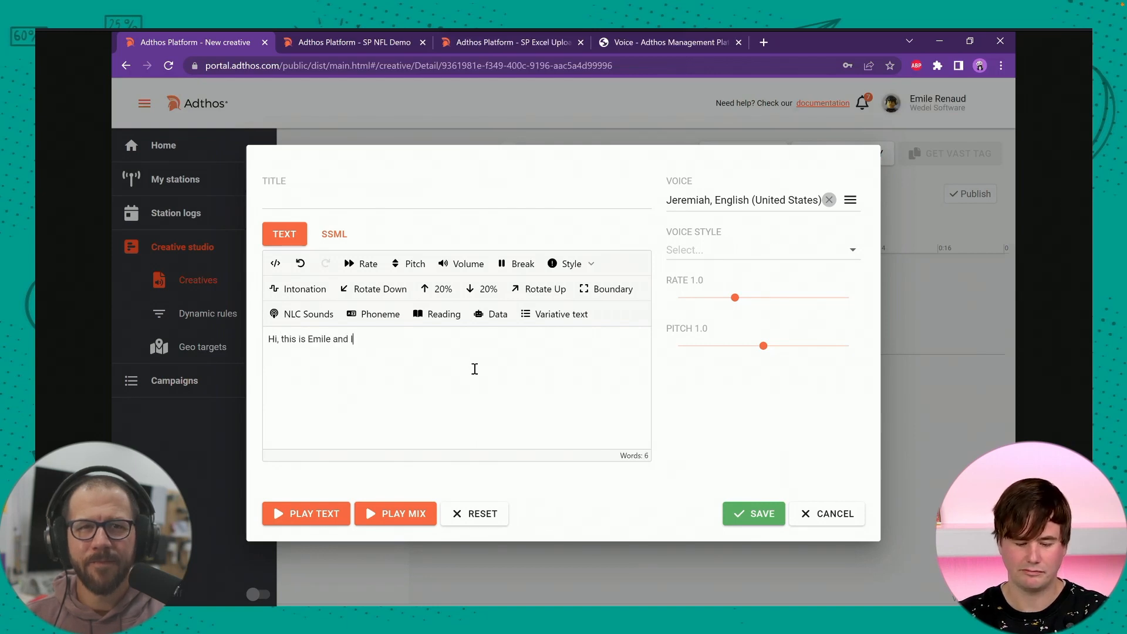
text('m here with )
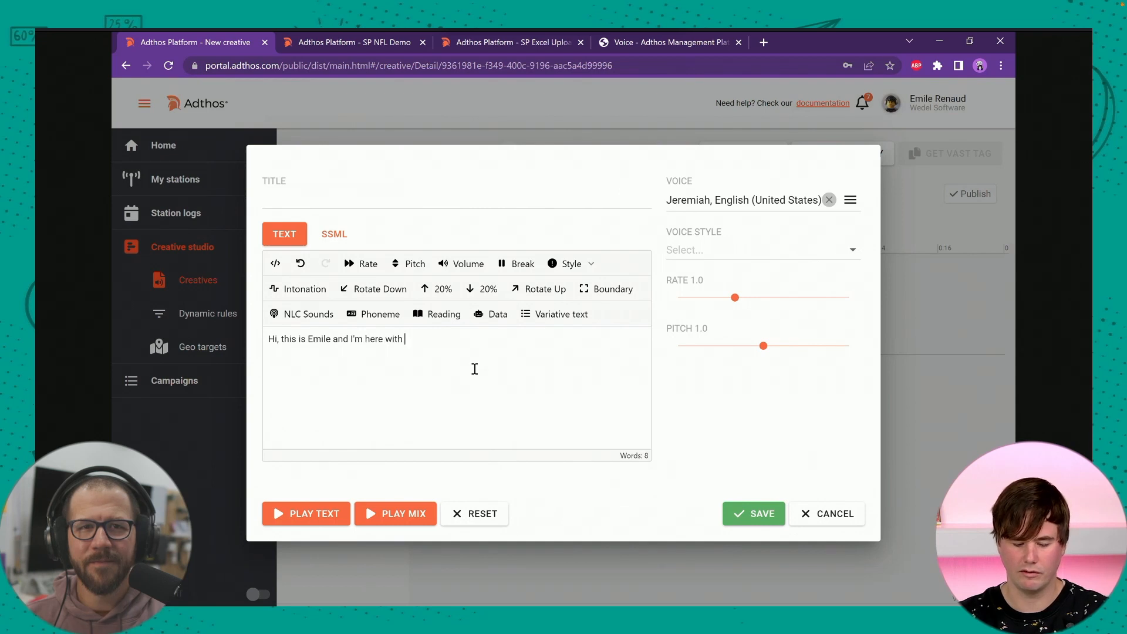
text(Bryan today)
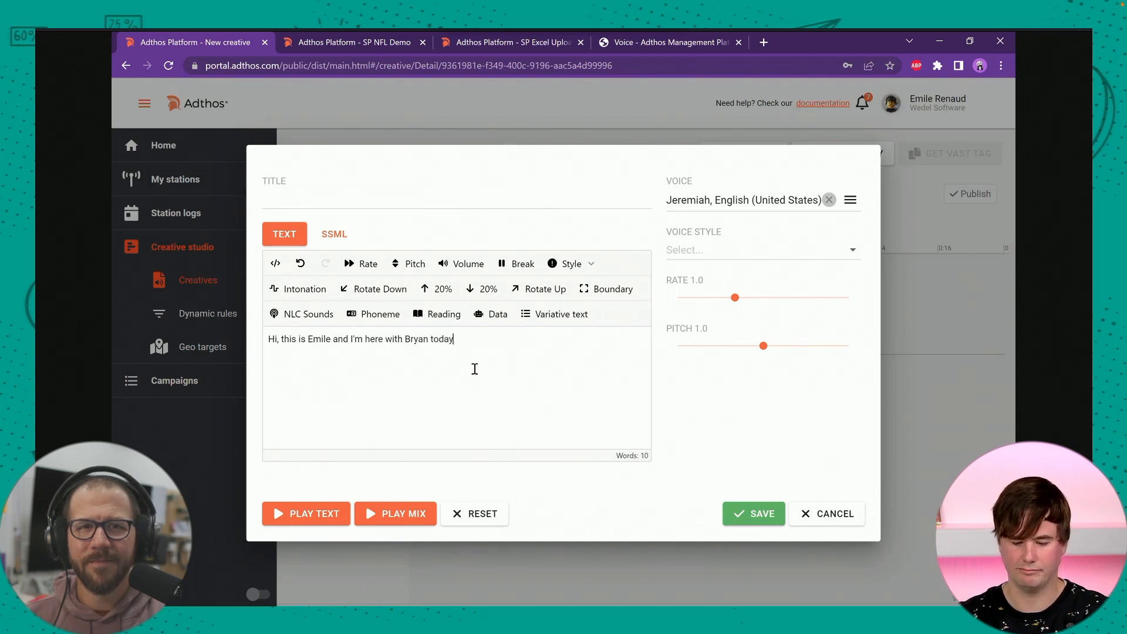
text(!)
click(314, 515)
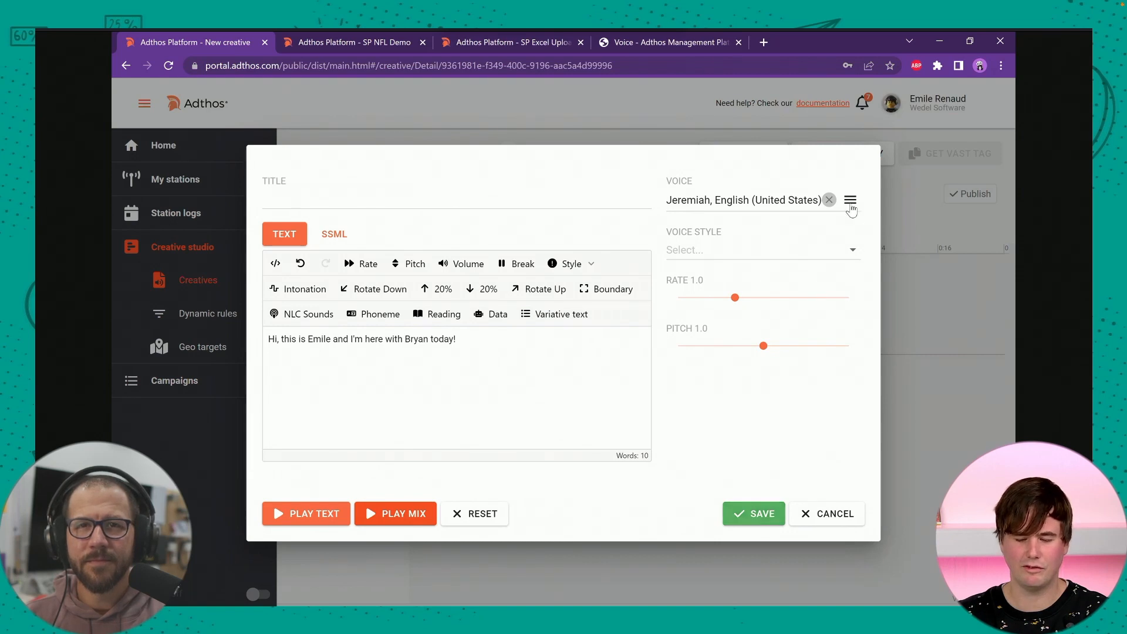
Look through the voice list without changing the voice, and save the greeting as a text-to-speech clip on Track 1.
click(850, 201)
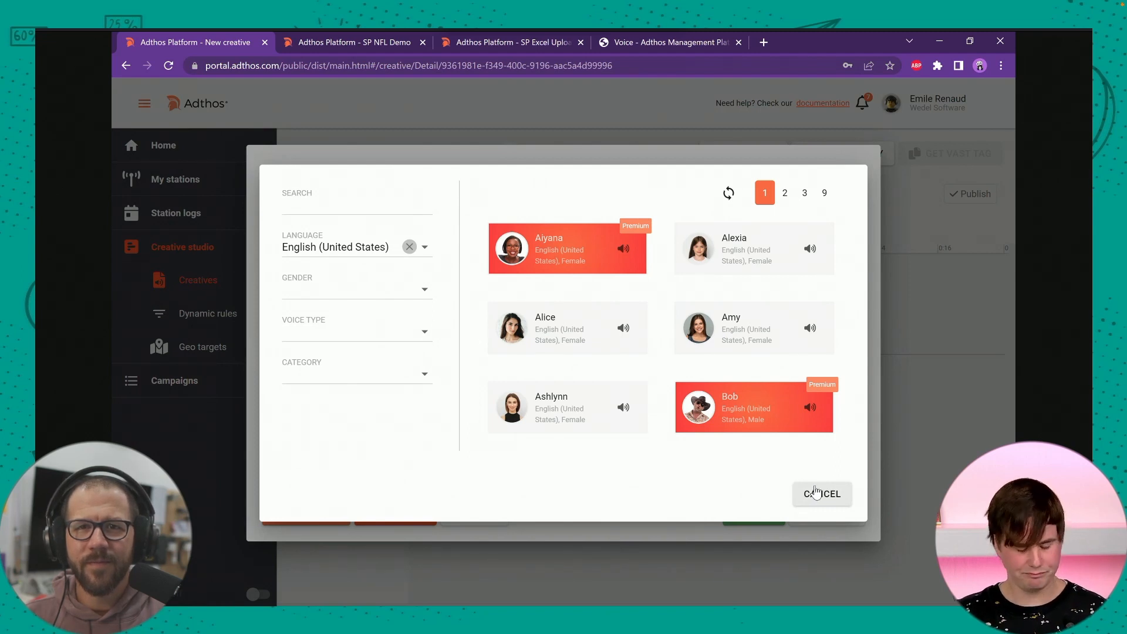
click(816, 492)
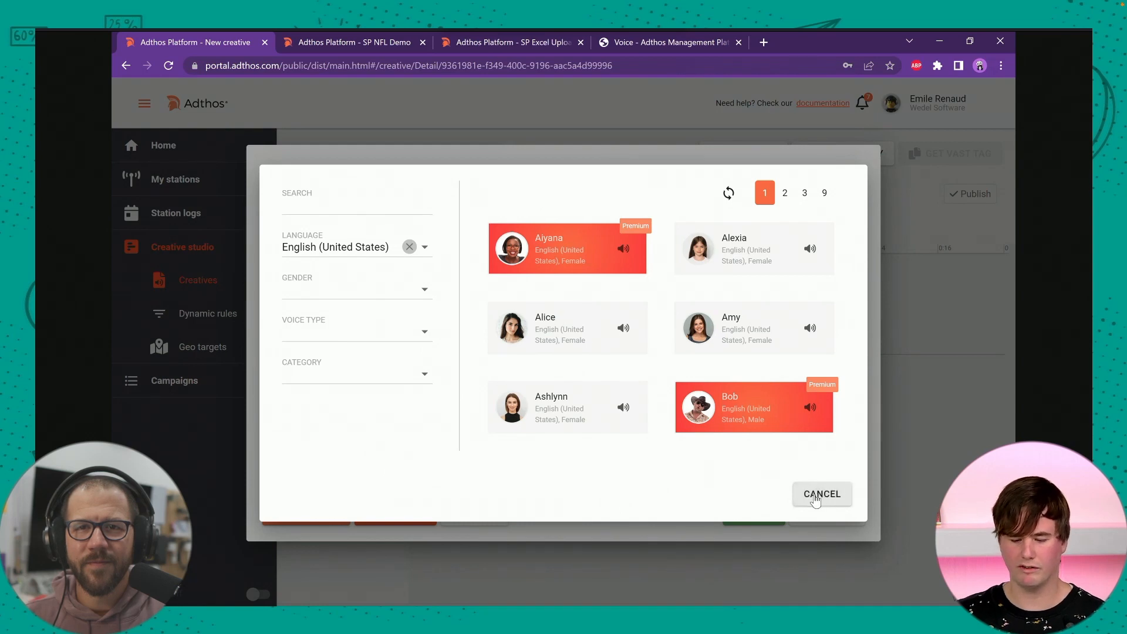
click(817, 495)
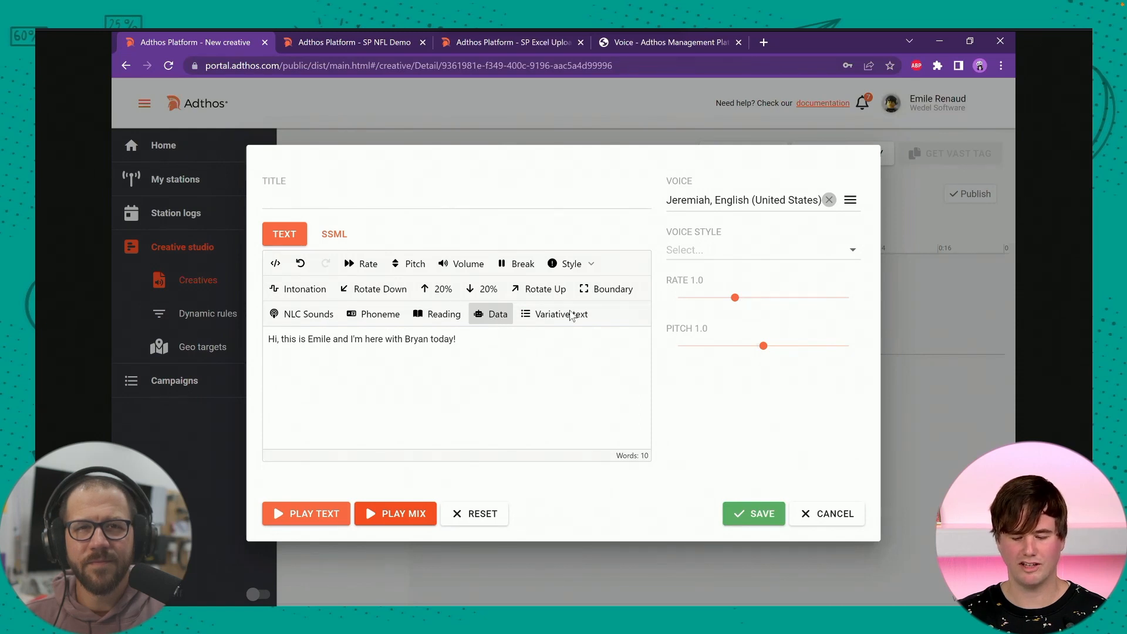
click(744, 516)
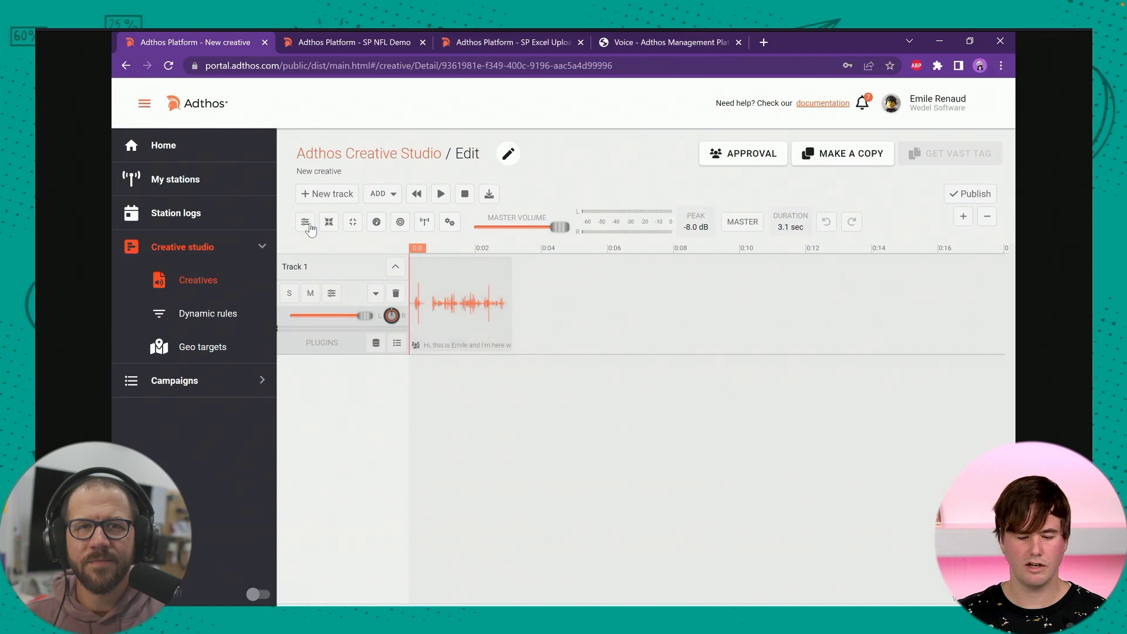
Examine the activated multiband compressor and Track 1's plugin and effects banks without saving or applying anything.
click(353, 223)
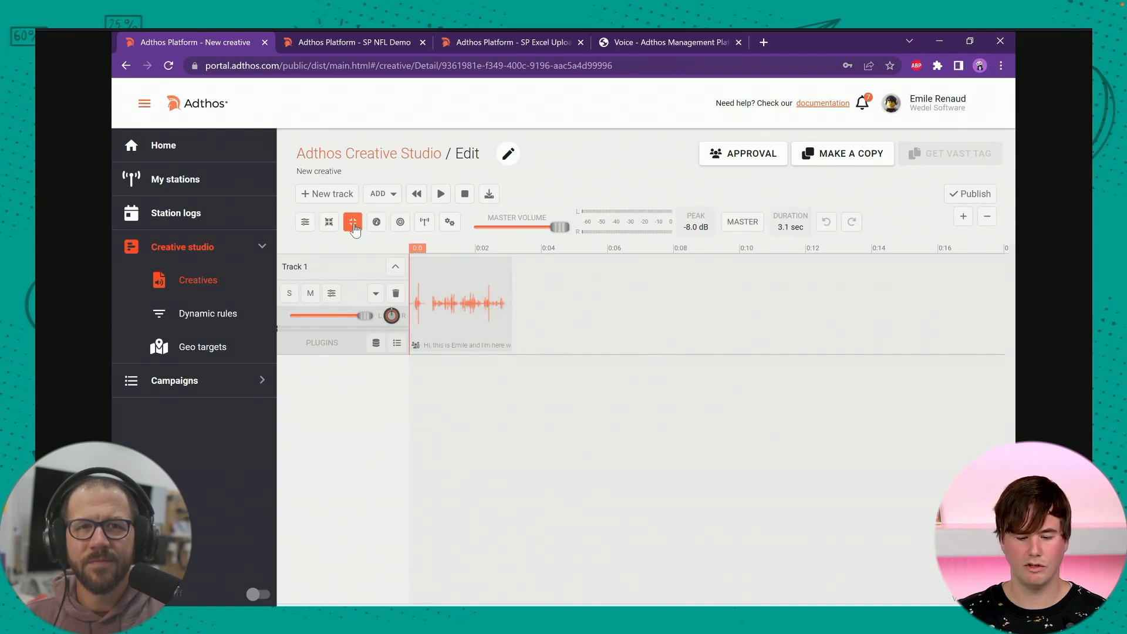
click(354, 228)
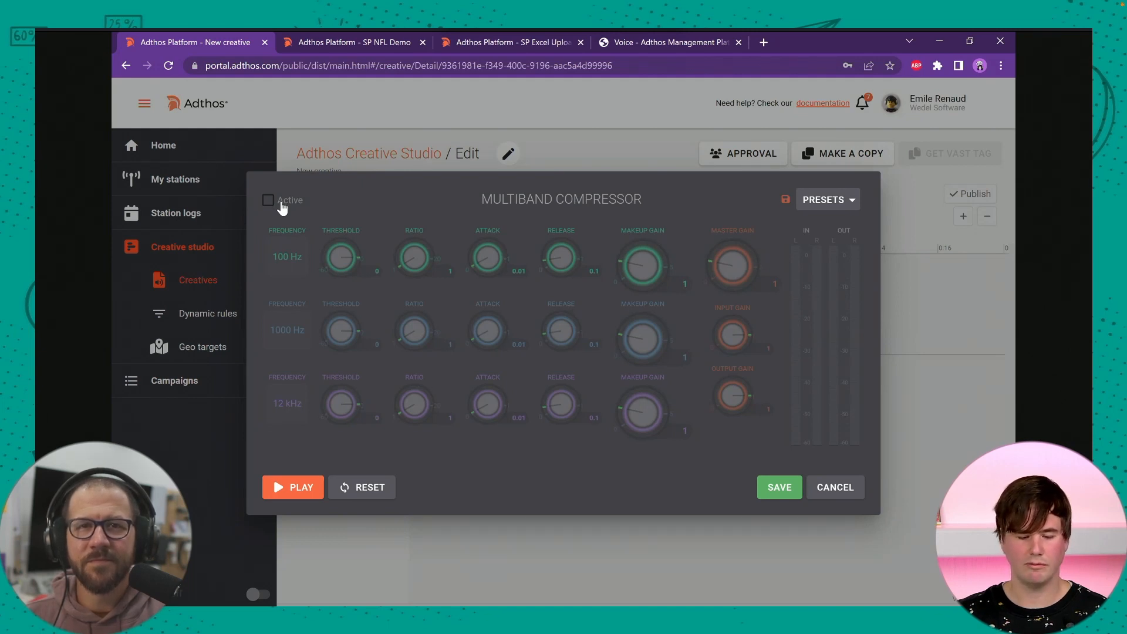
click(282, 203)
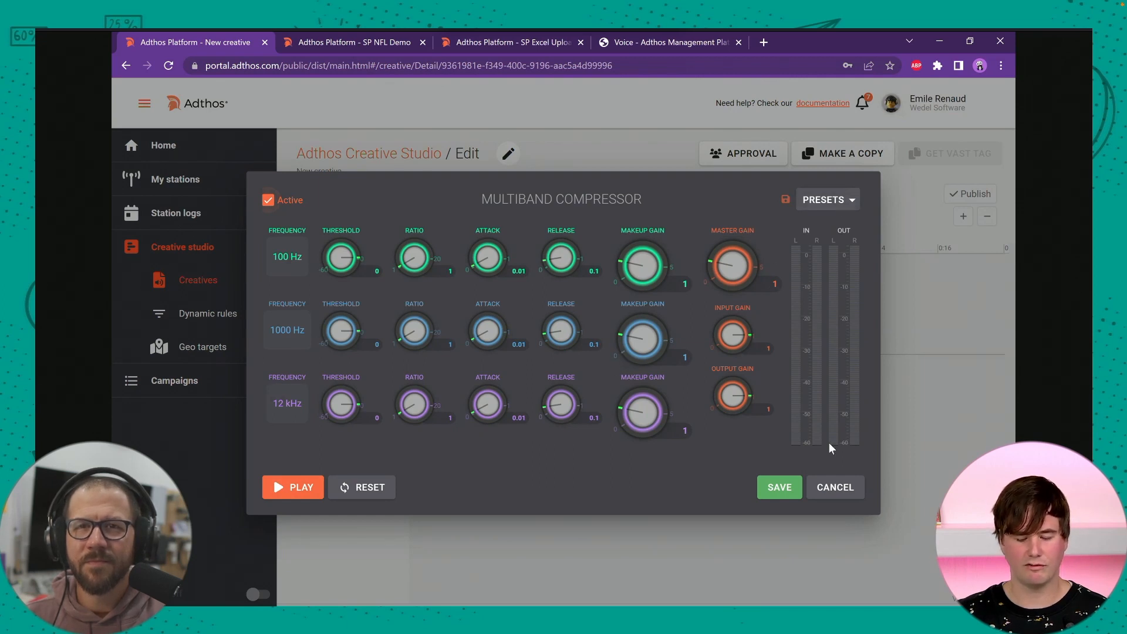
click(834, 488)
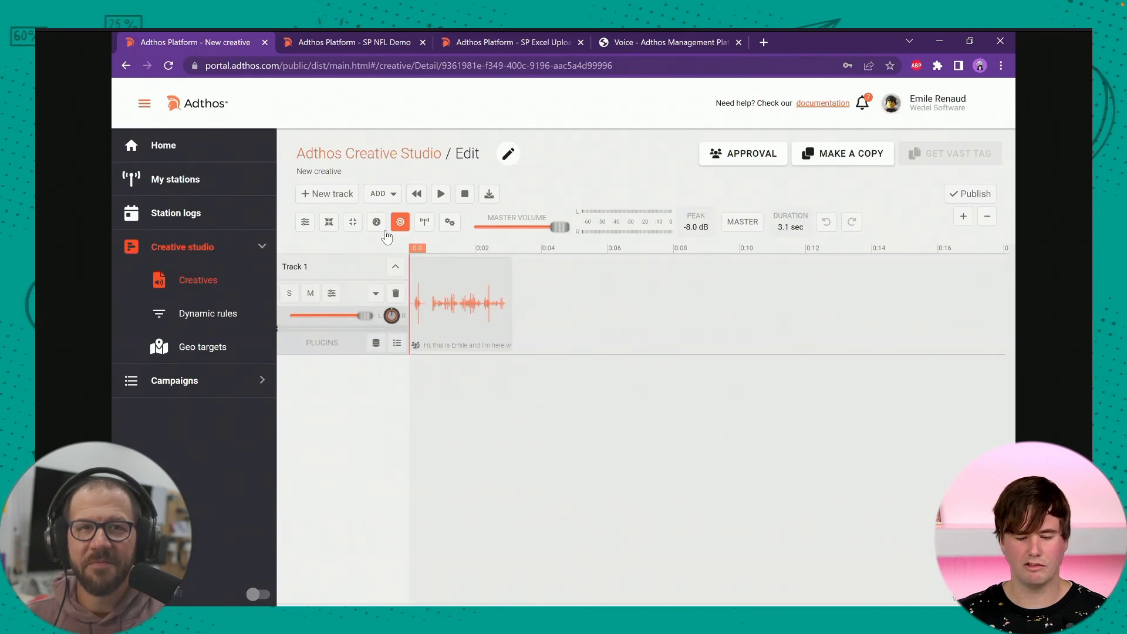
click(376, 343)
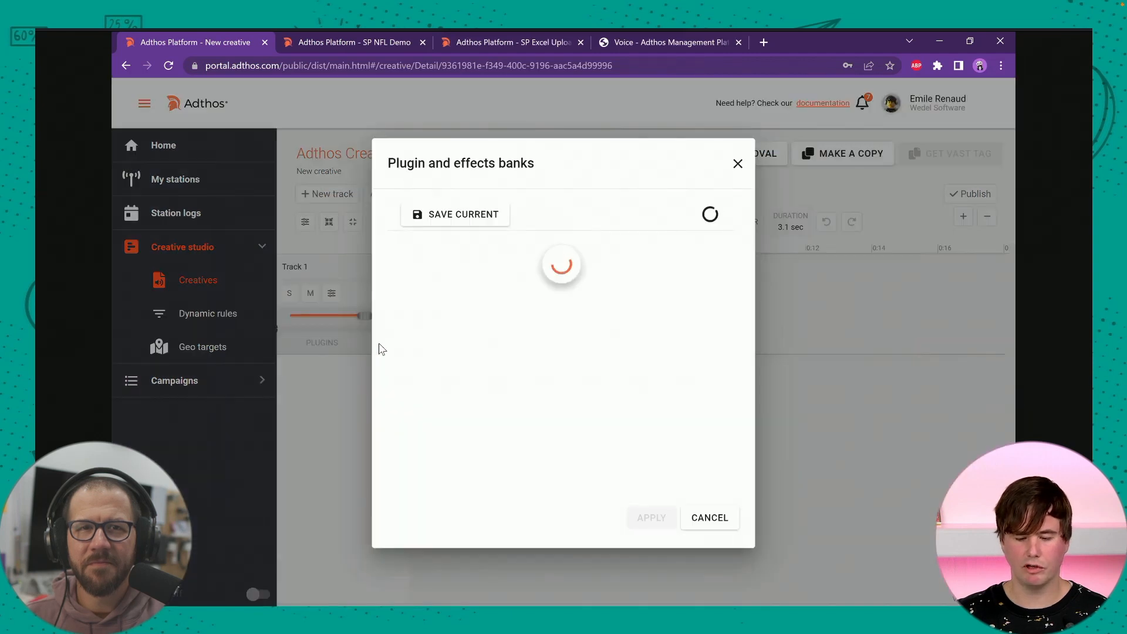
click(711, 518)
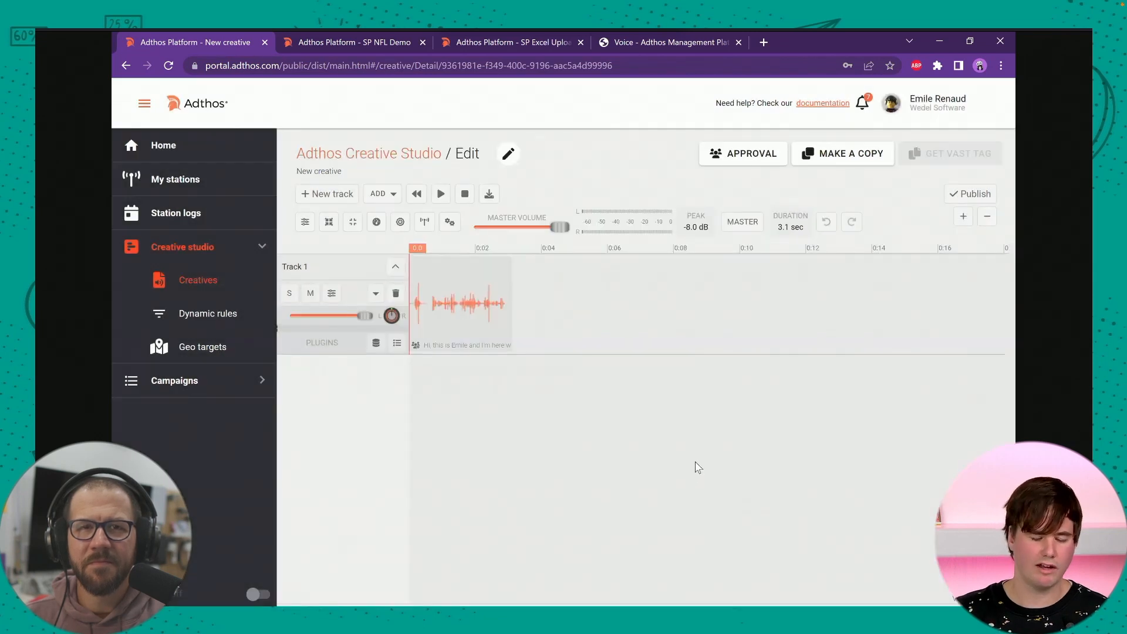
Add the FabFilter Pro-Q 3 EQ plugin to Track 1 and view its available presets.
click(397, 344)
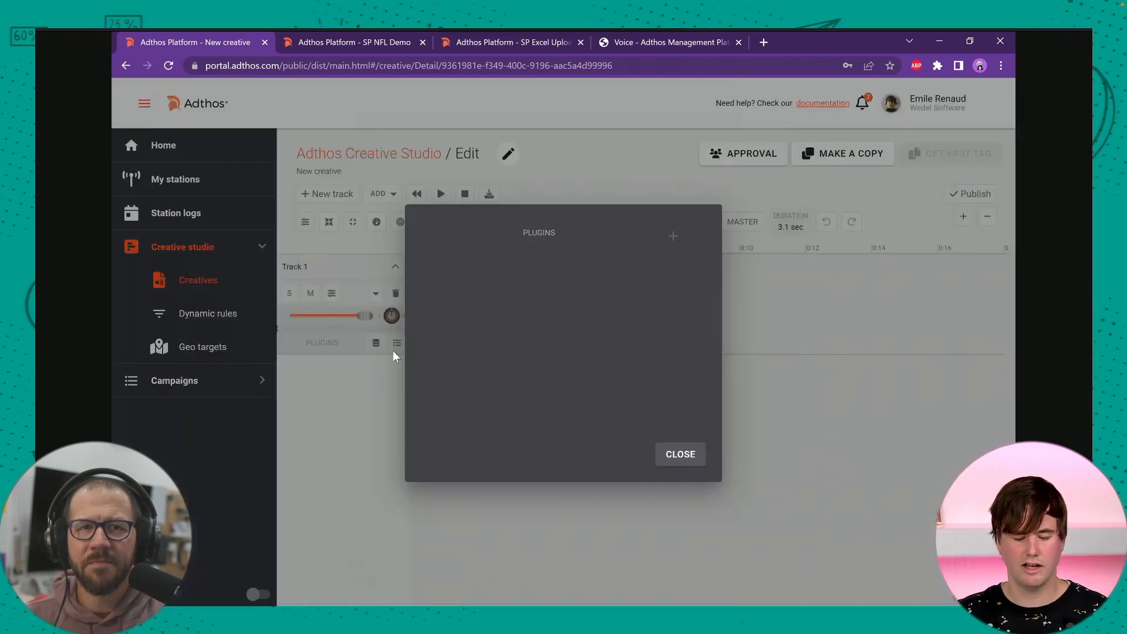
click(673, 235)
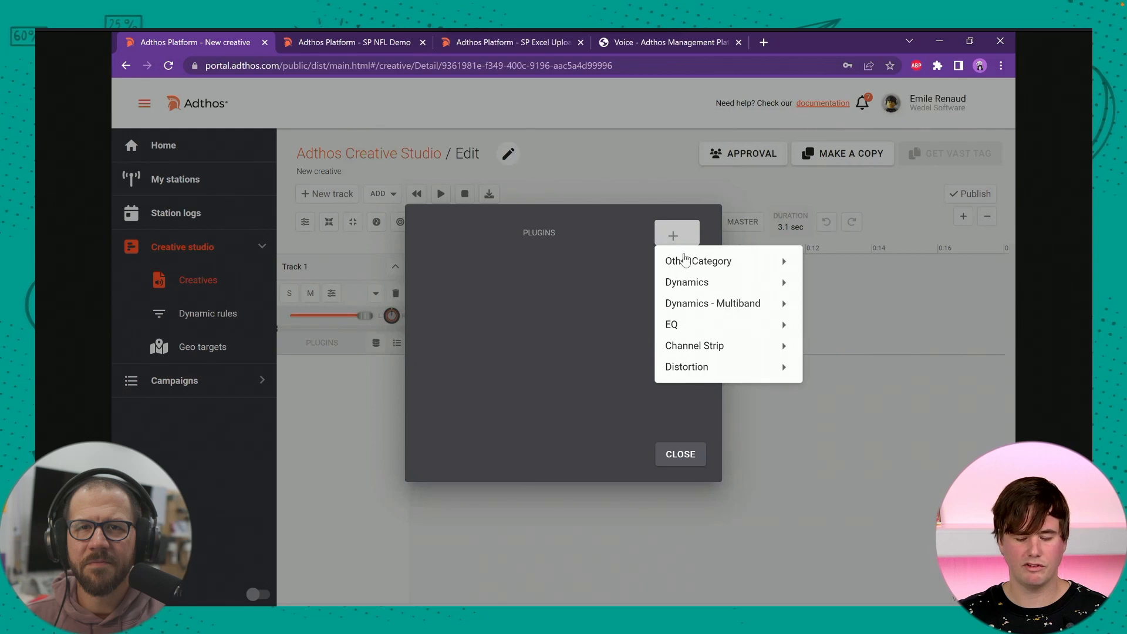
mouse_move(688, 266)
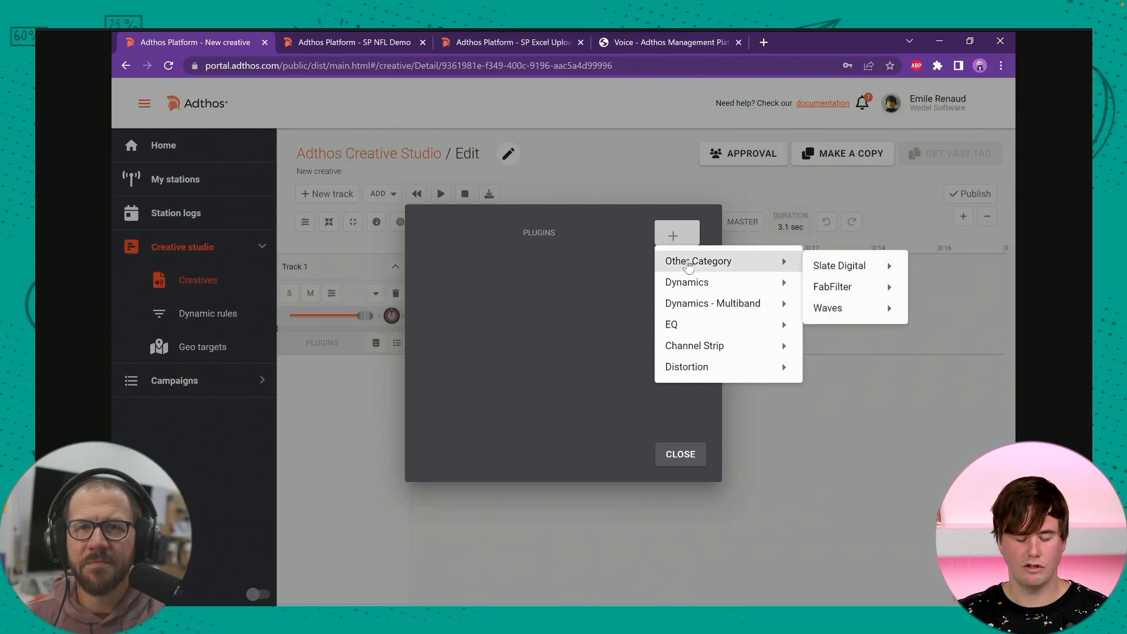
mouse_move(851, 268)
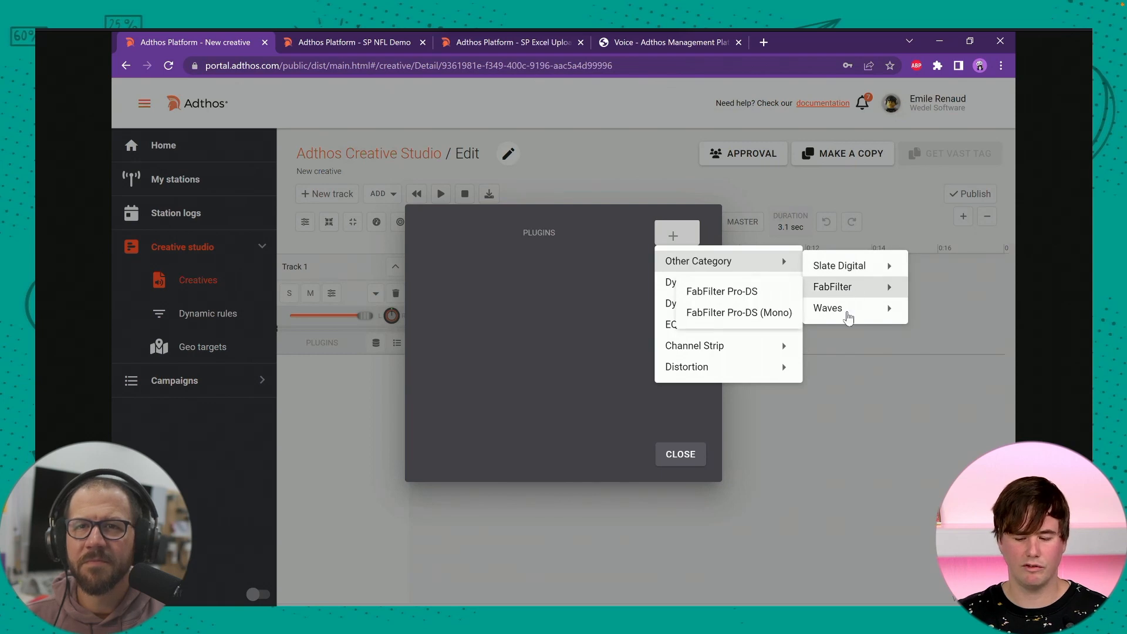
mouse_move(850, 317)
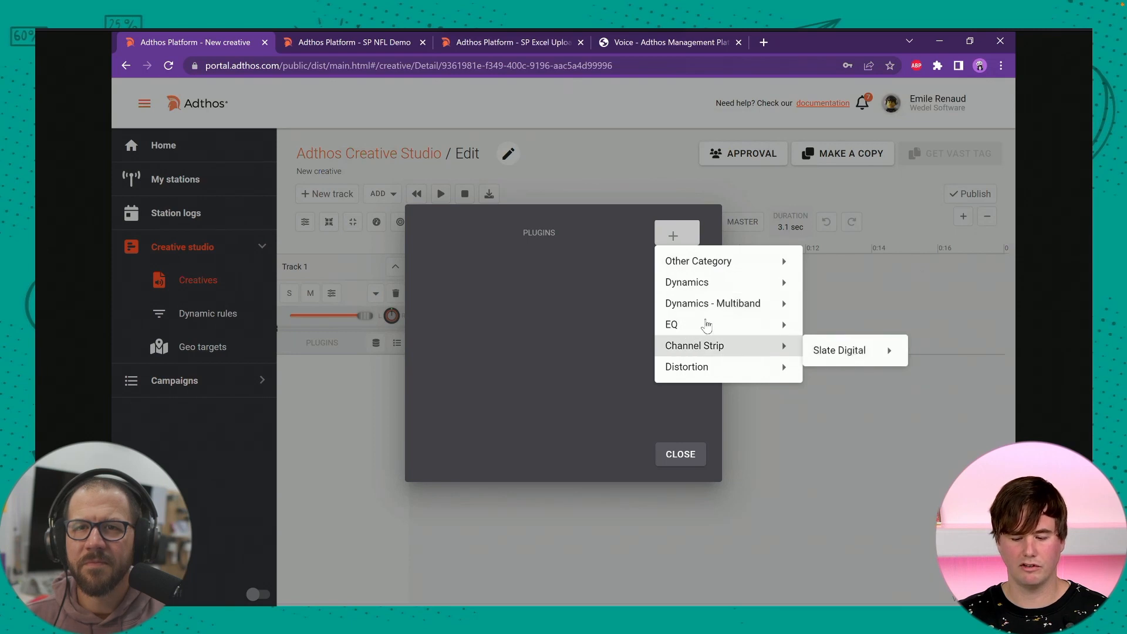
mouse_move(708, 324)
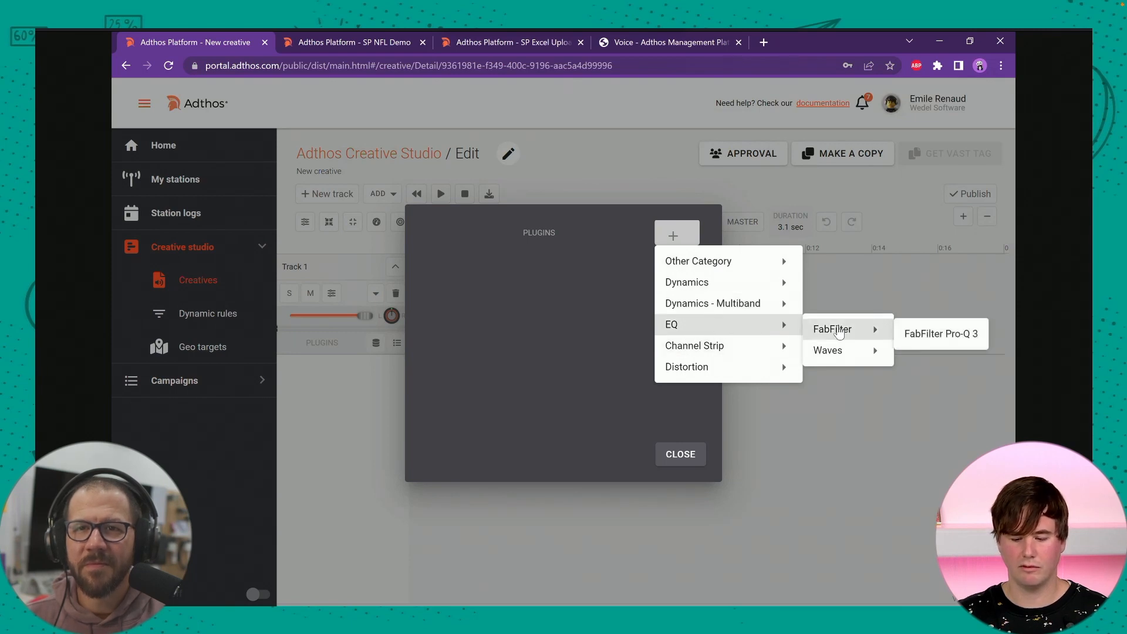
click(933, 333)
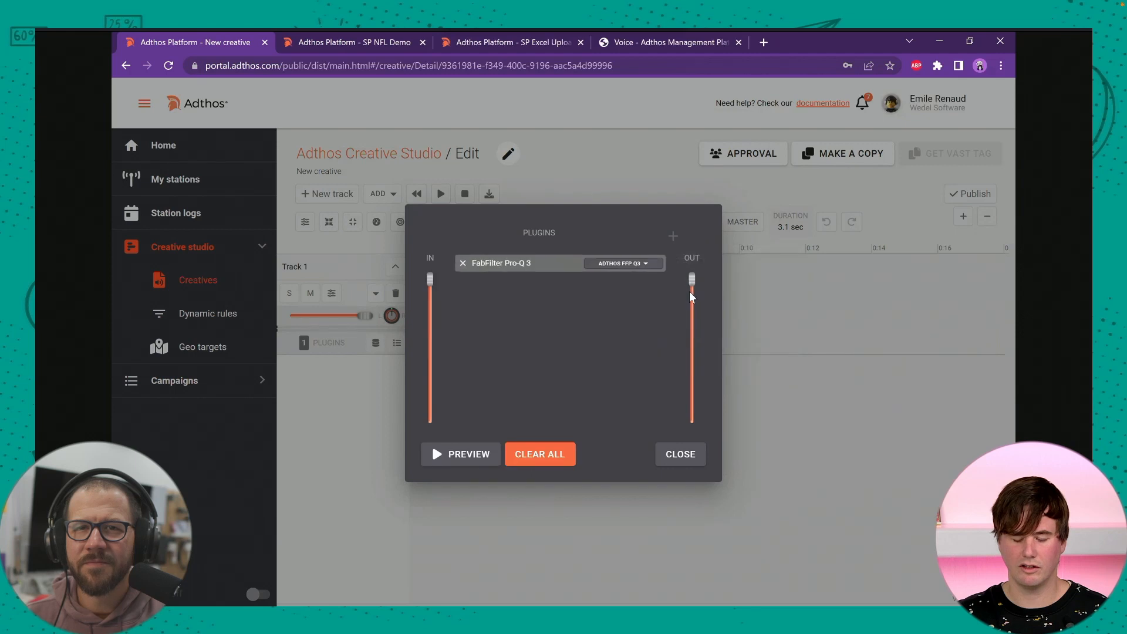
click(650, 265)
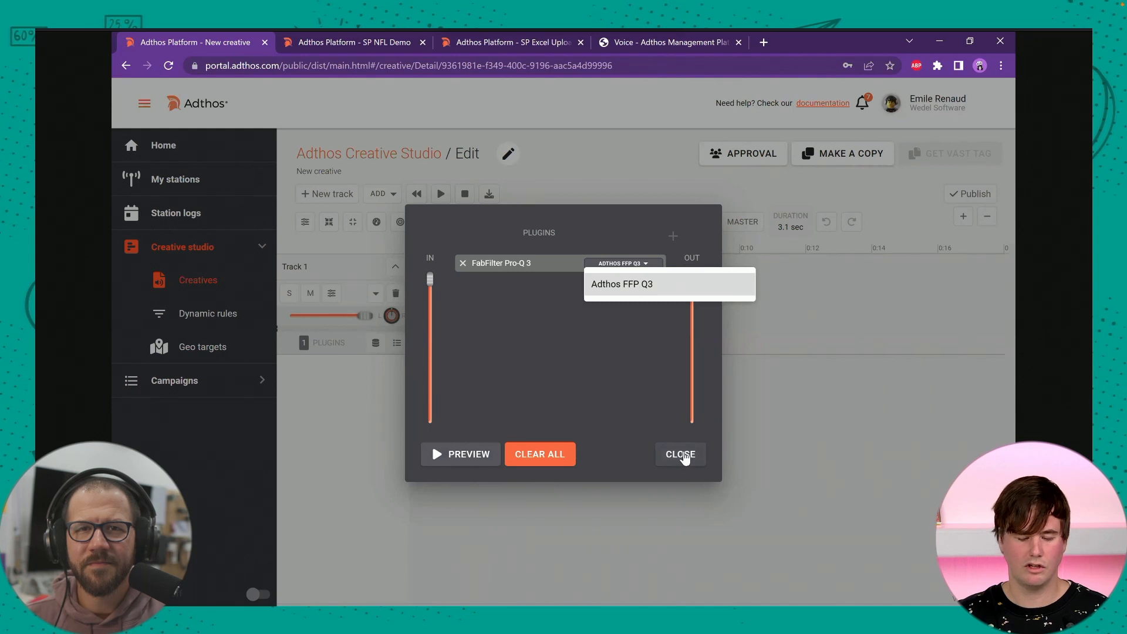
Clear all plugins from Track 1 and leave the plugin list.
click(539, 454)
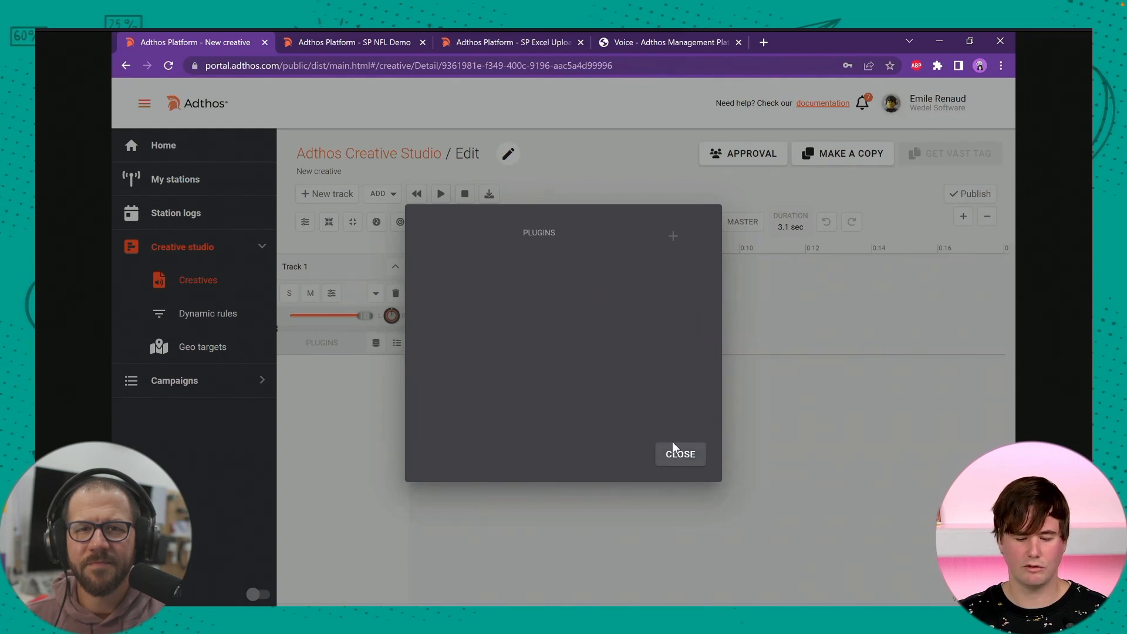
click(692, 451)
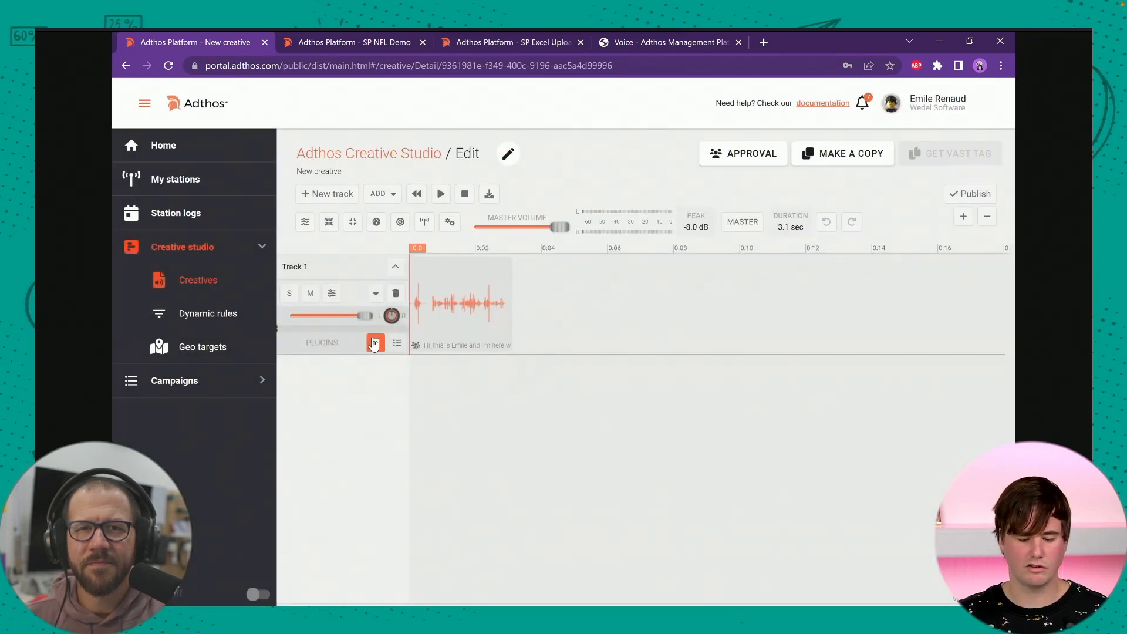
View the saved plugin and effects banks for Track 1 without applying one, and switch to the SP NFL Demo creative.
click(376, 343)
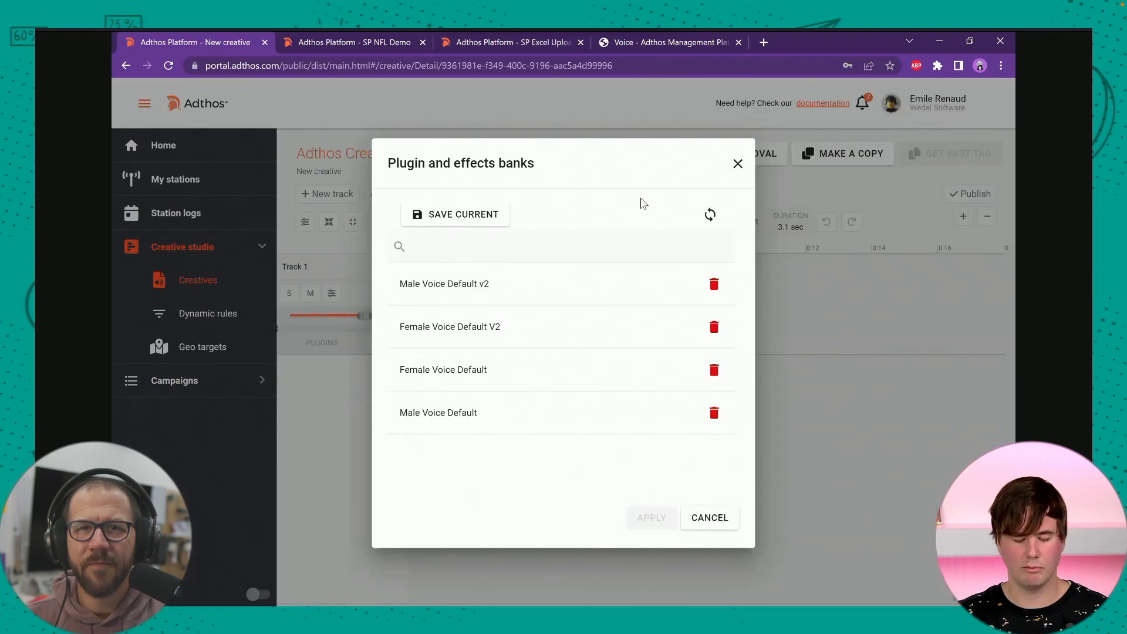
click(722, 519)
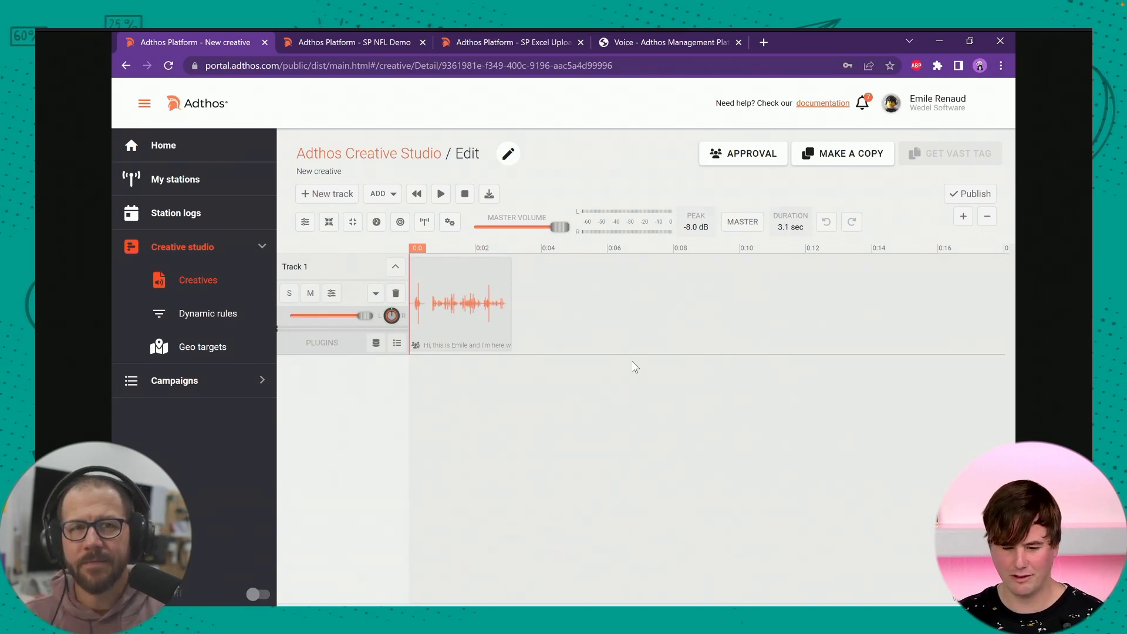
click(361, 40)
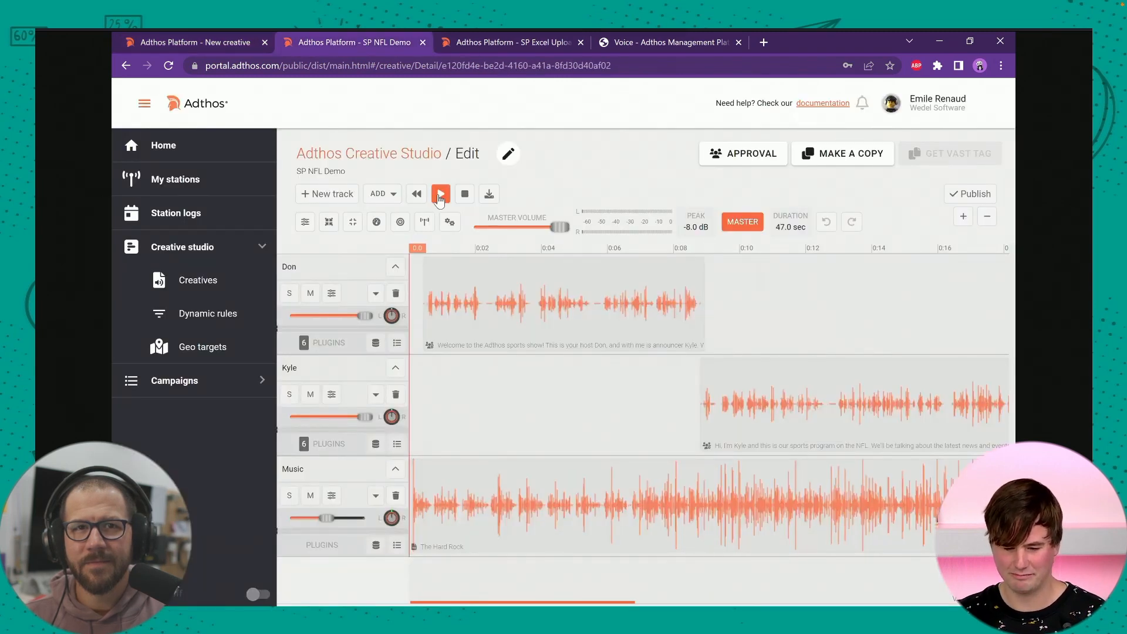
Play the SP NFL Demo creative through to its end, following the timeline, and return to its beginning.
click(441, 195)
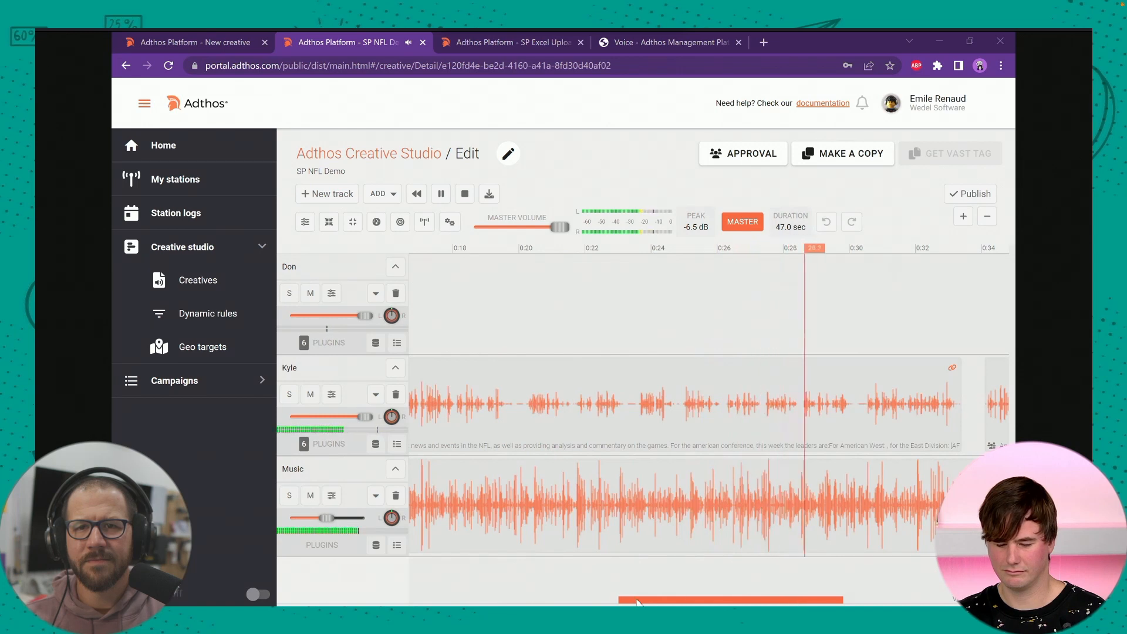
drag(638, 602, 813, 605)
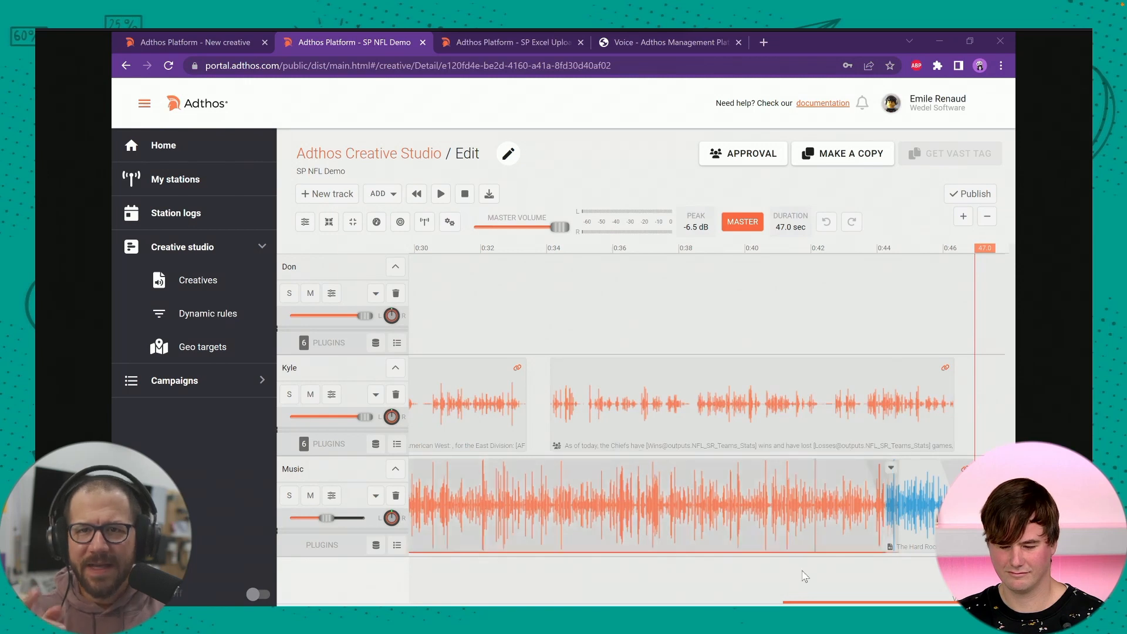
scroll(834, 593, left, 3)
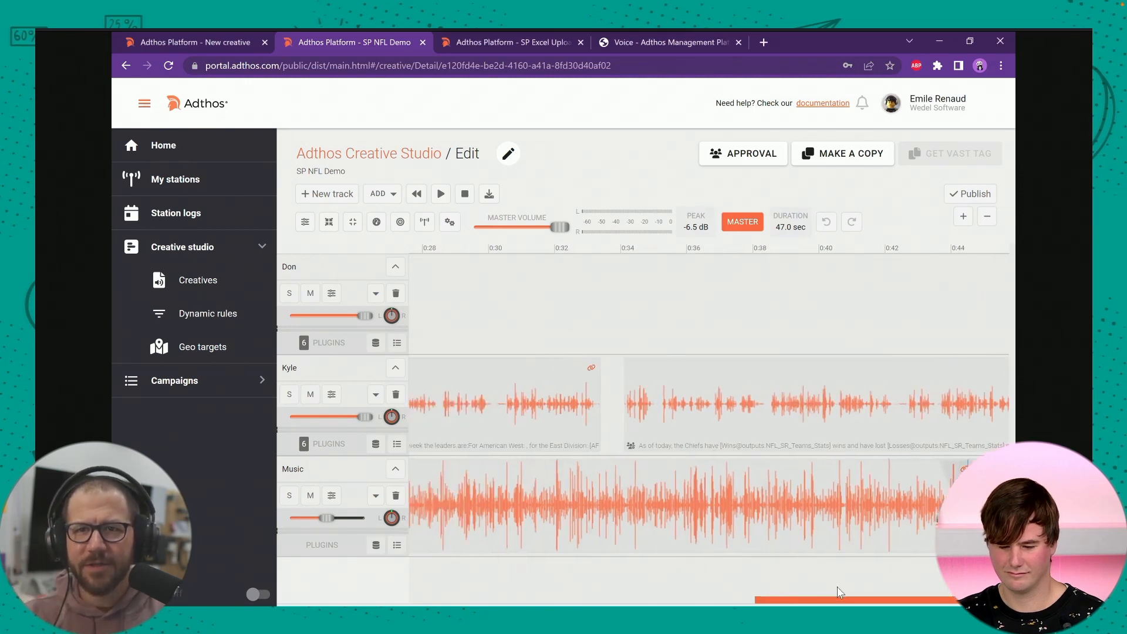
scroll(839, 592, left, 10)
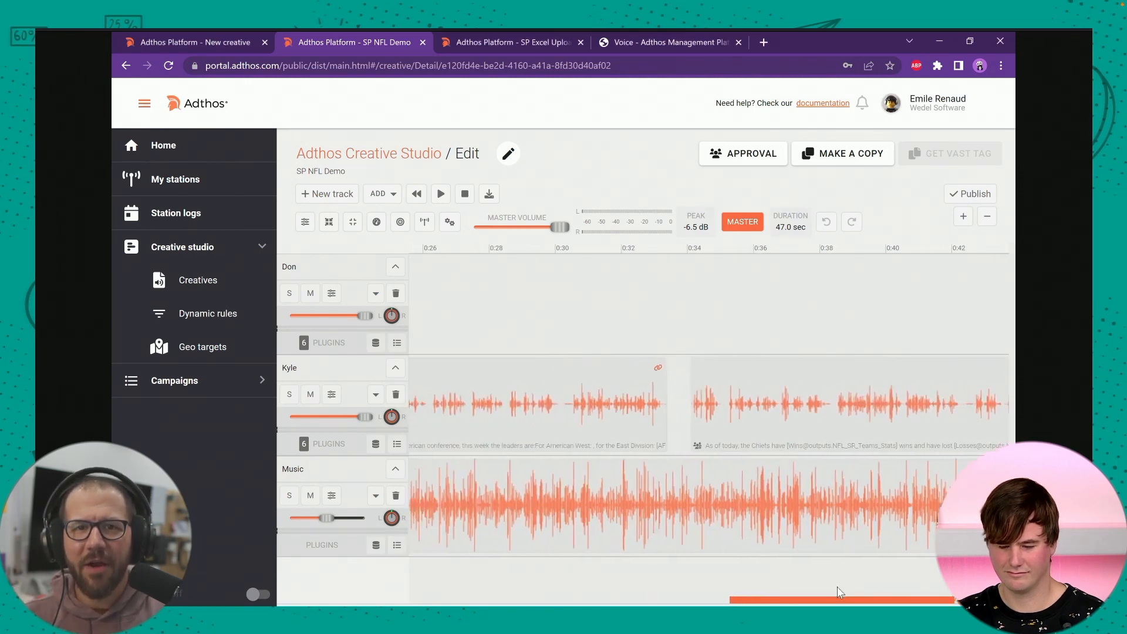
scroll(838, 592, left, 12)
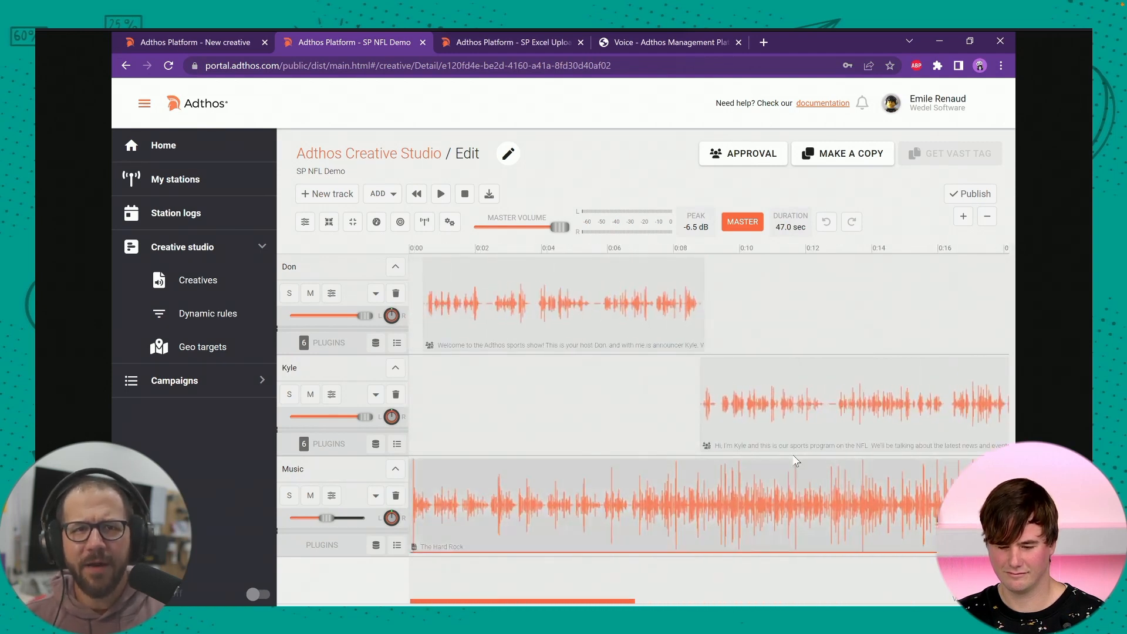
Review the first clip's script on the second voice track without saving, and view the sub-track generation options for the first voice track's clip.
double_click(810, 418)
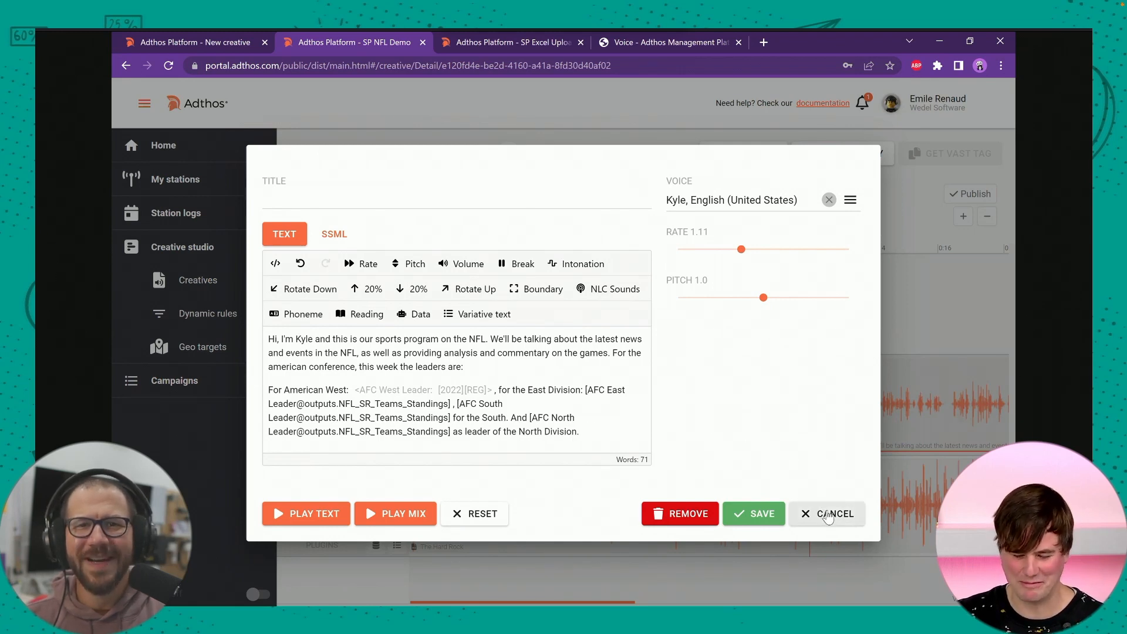
click(828, 517)
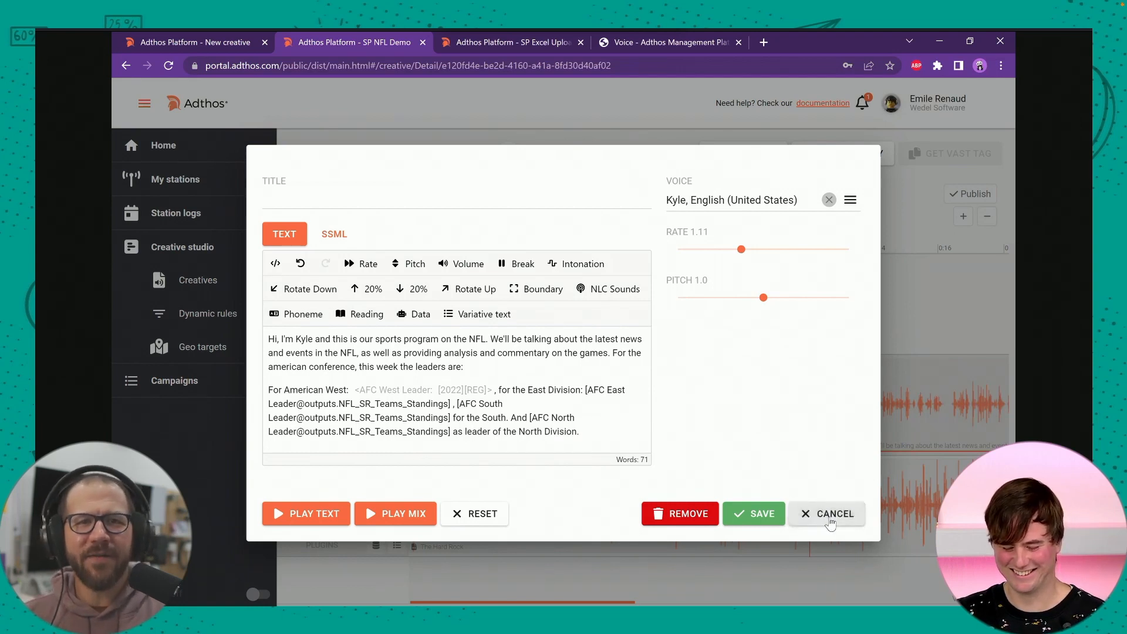
click(828, 516)
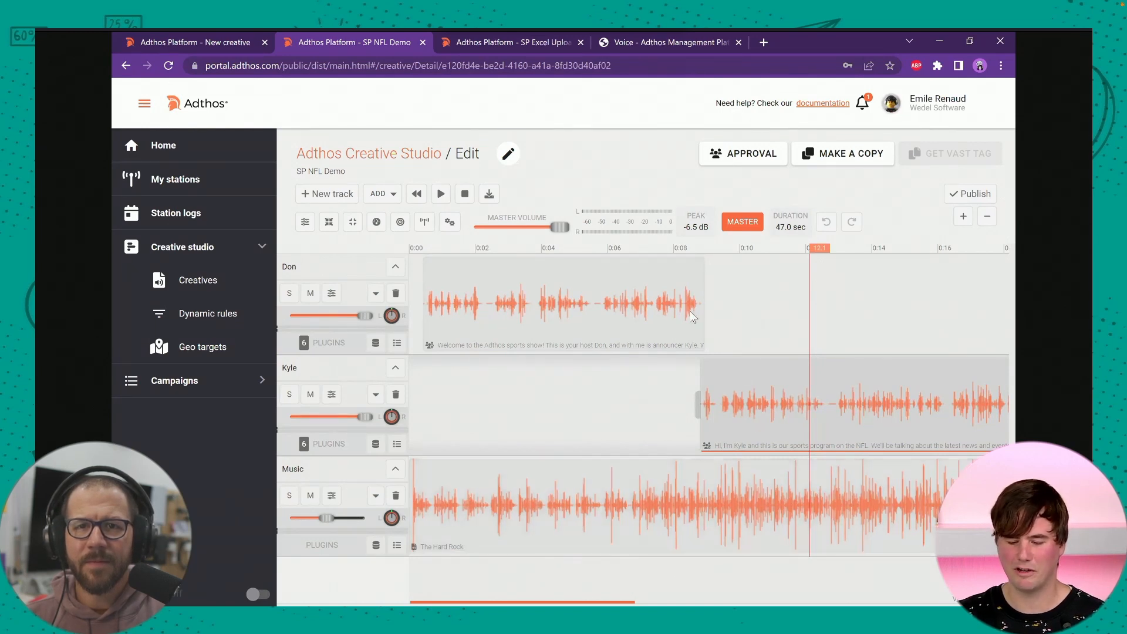
click(697, 266)
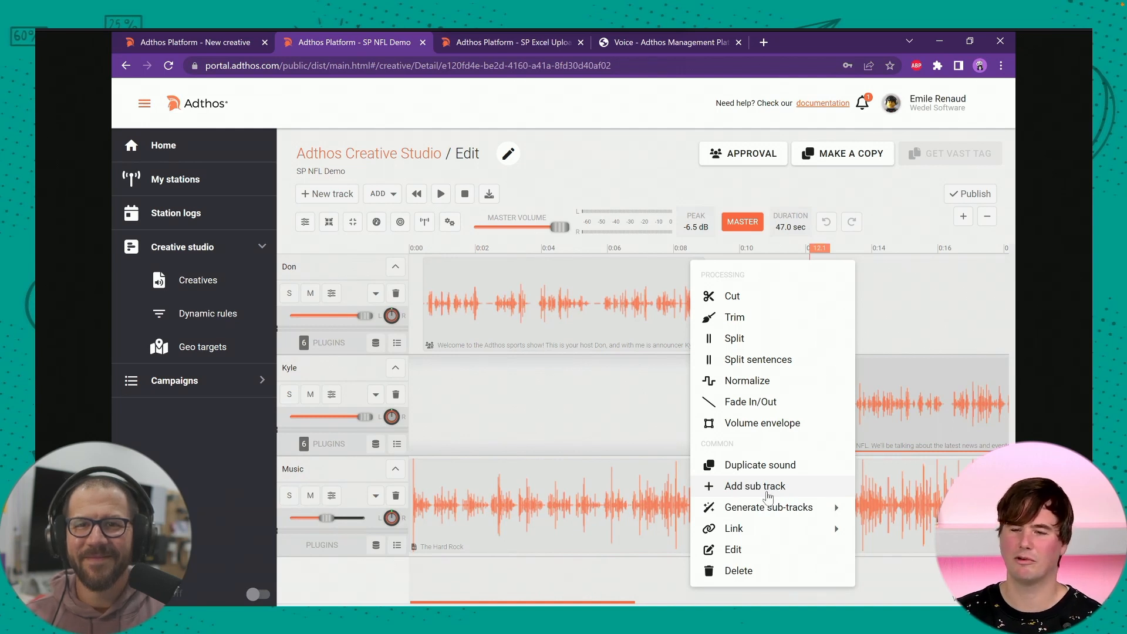
mouse_move(757, 505)
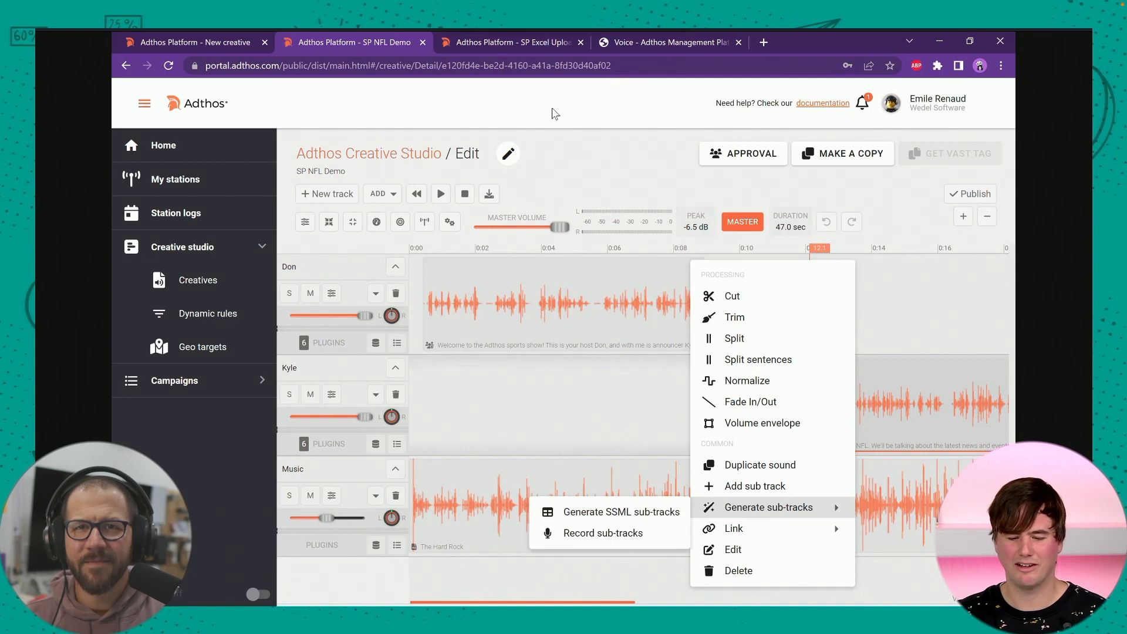
Switch to the SP Excel Upload creative, play it, and review its speech clip's text and voice settings without changing them.
click(512, 42)
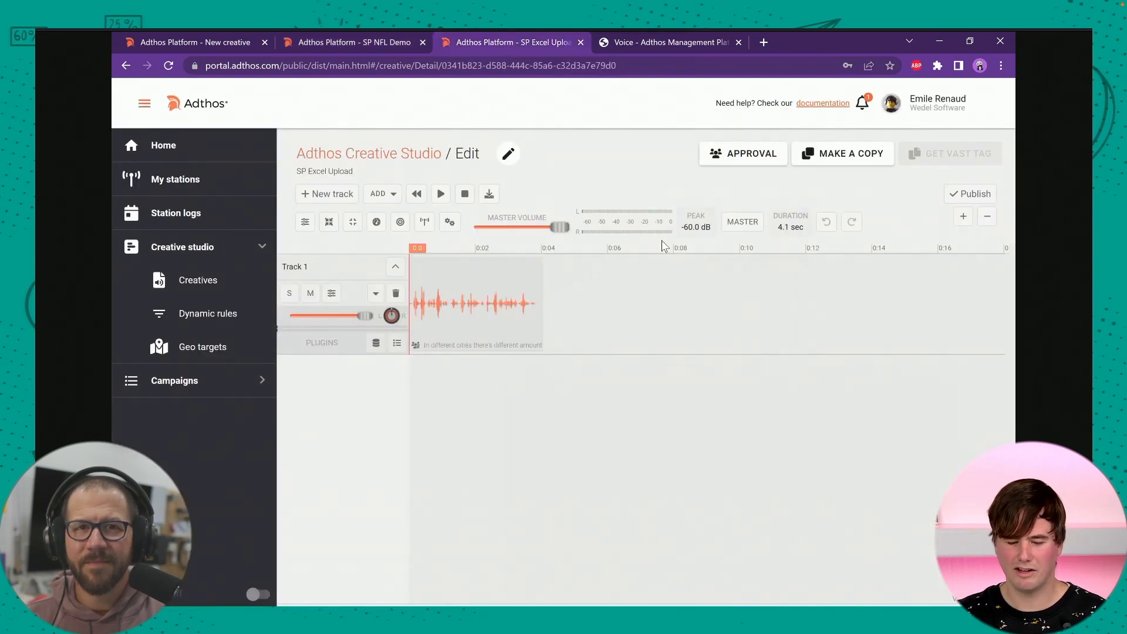
click(445, 196)
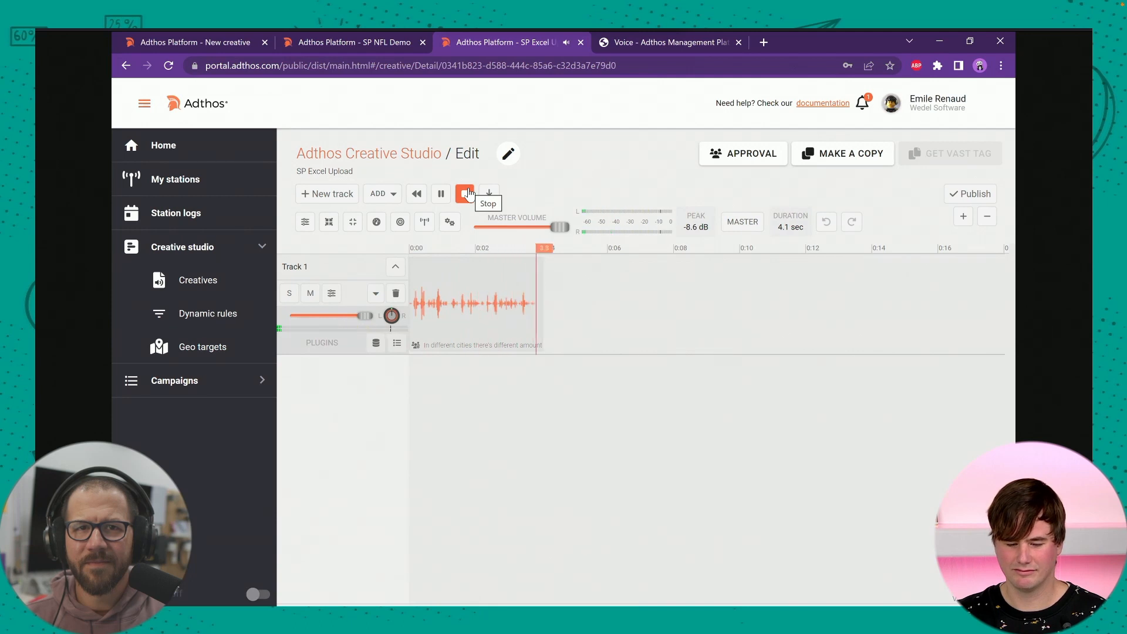
double_click(499, 303)
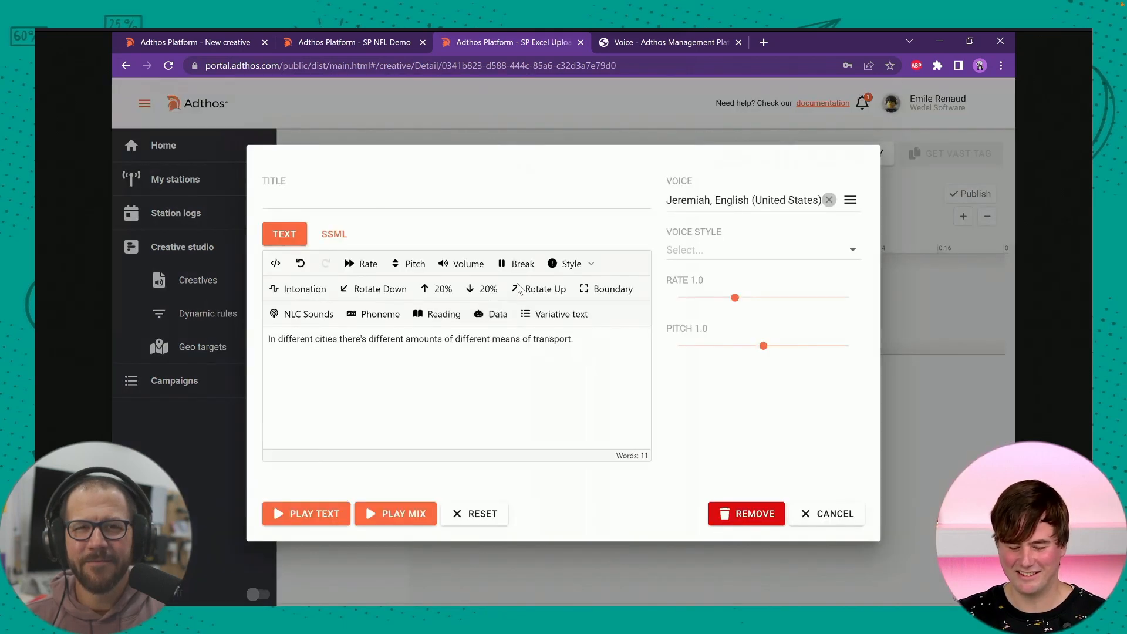
click(846, 514)
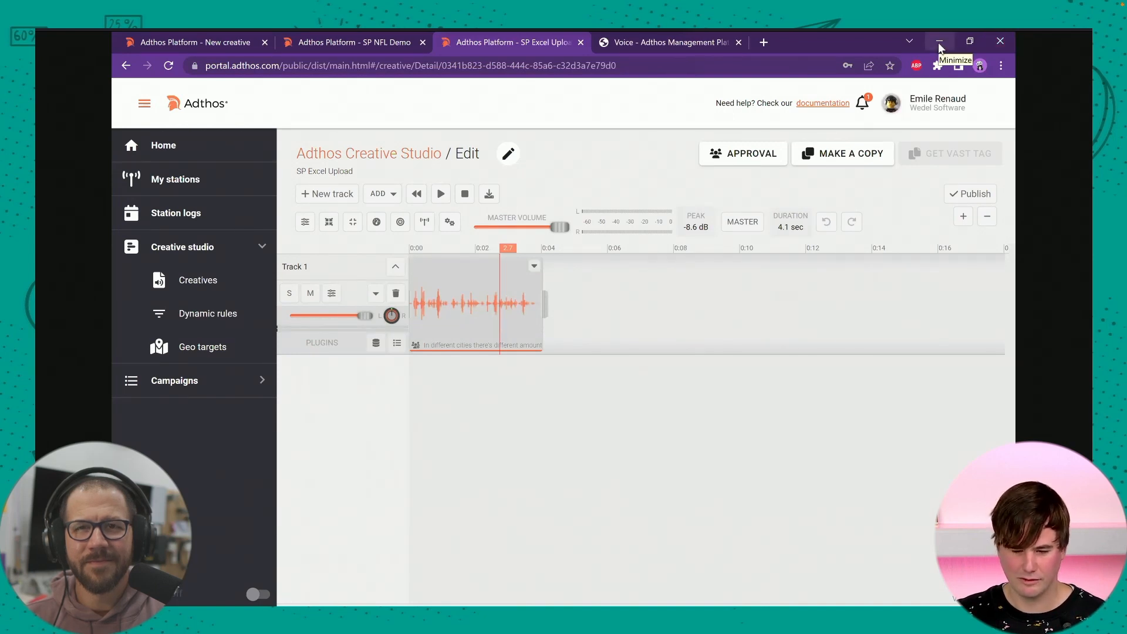
Generate SSML sub-tracks for the Track 1 speech clip by uploading the New Microsoft Excel Worksheet file from the Desktop.
click(533, 267)
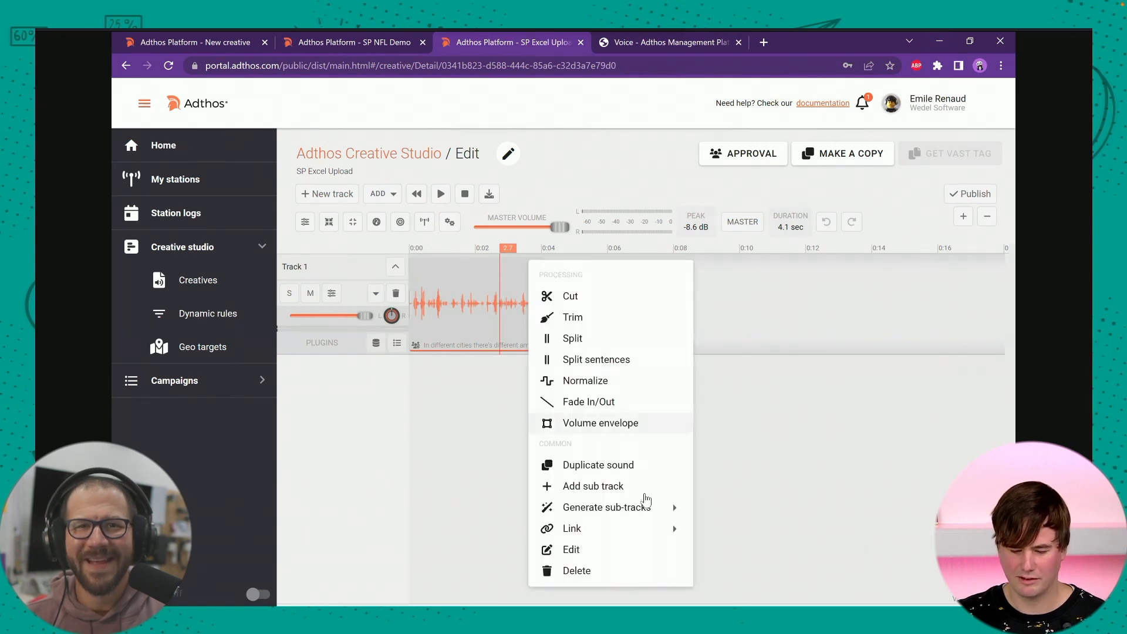
mouse_move(638, 512)
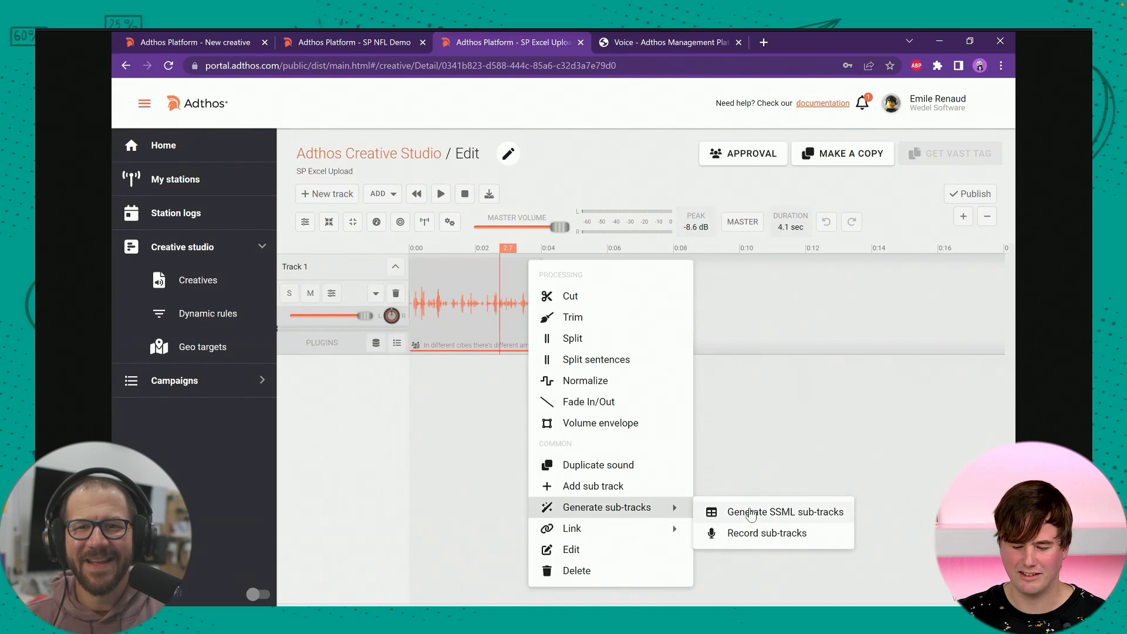
click(752, 513)
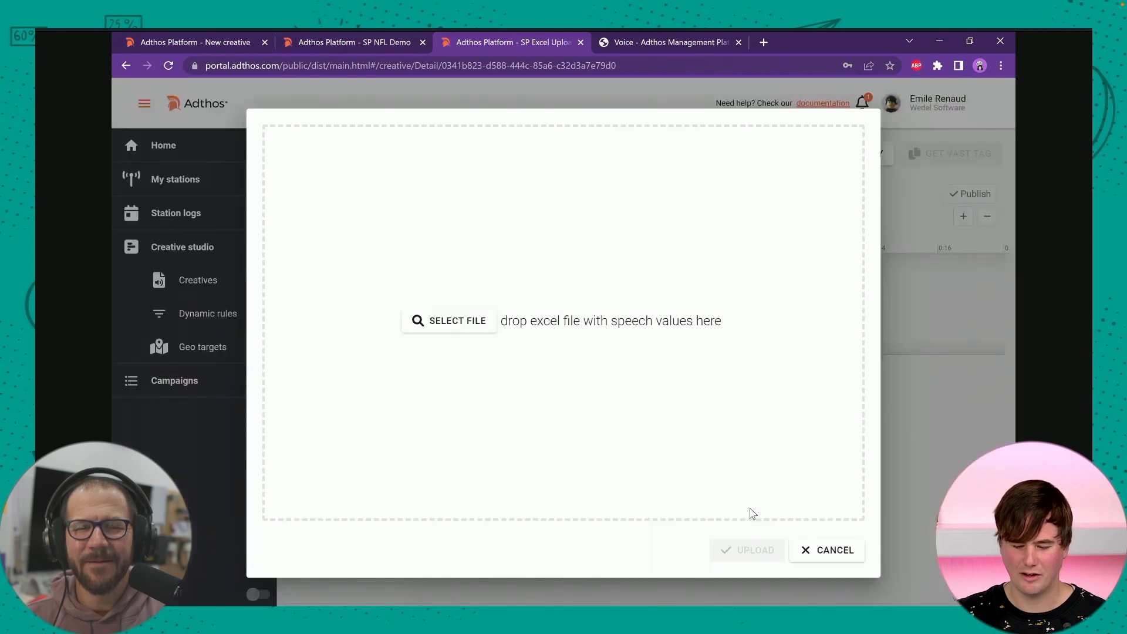
click(452, 322)
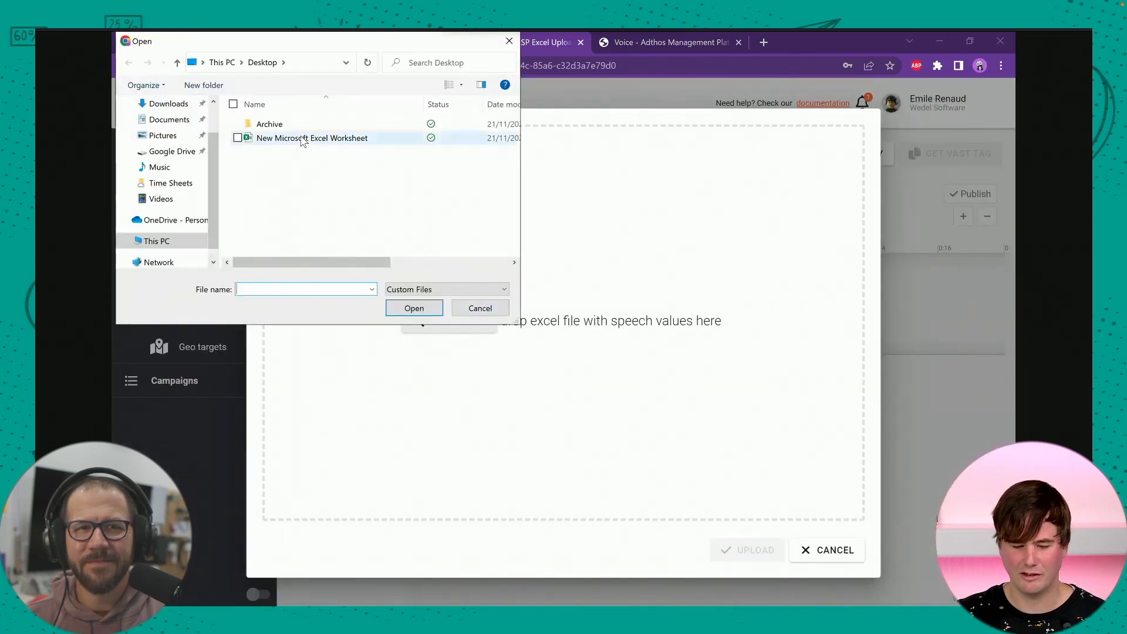
click(303, 139)
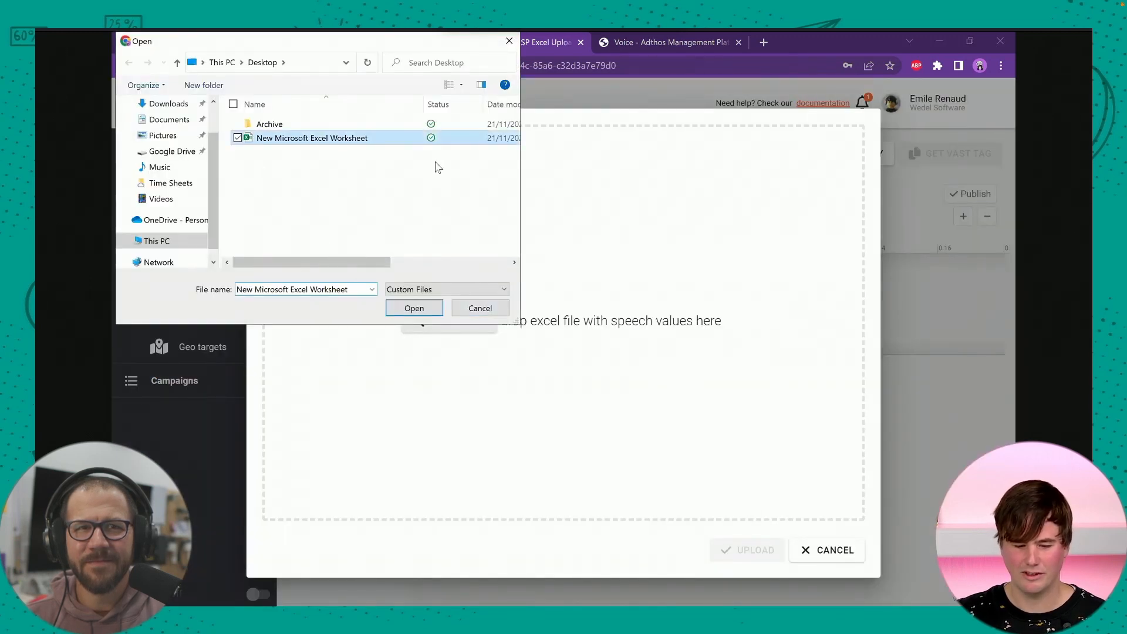
click(415, 309)
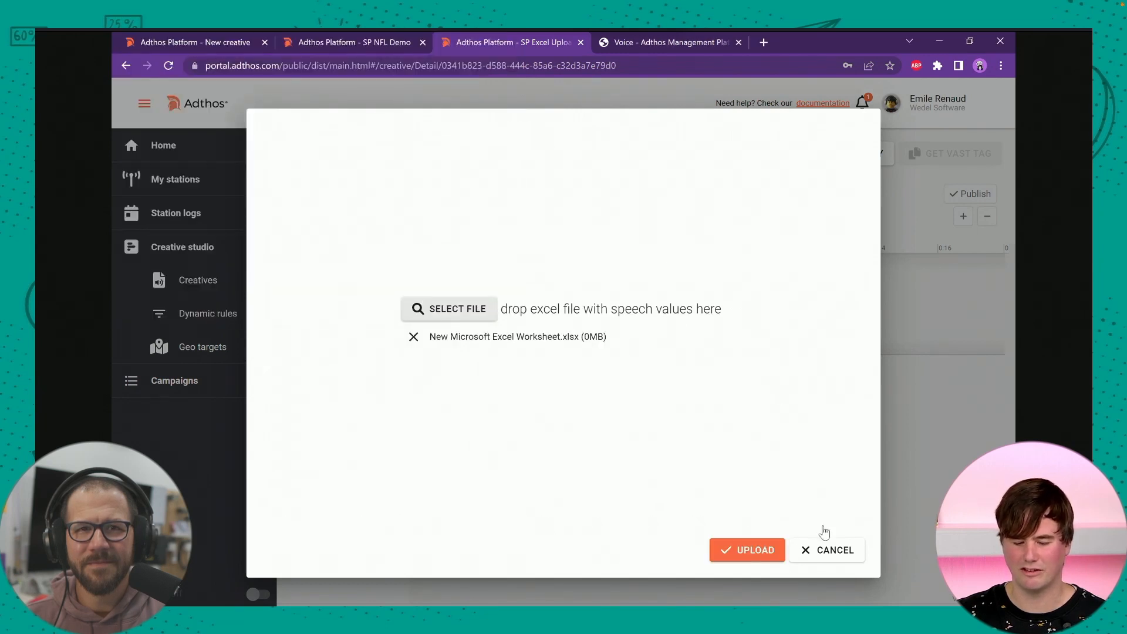
click(757, 551)
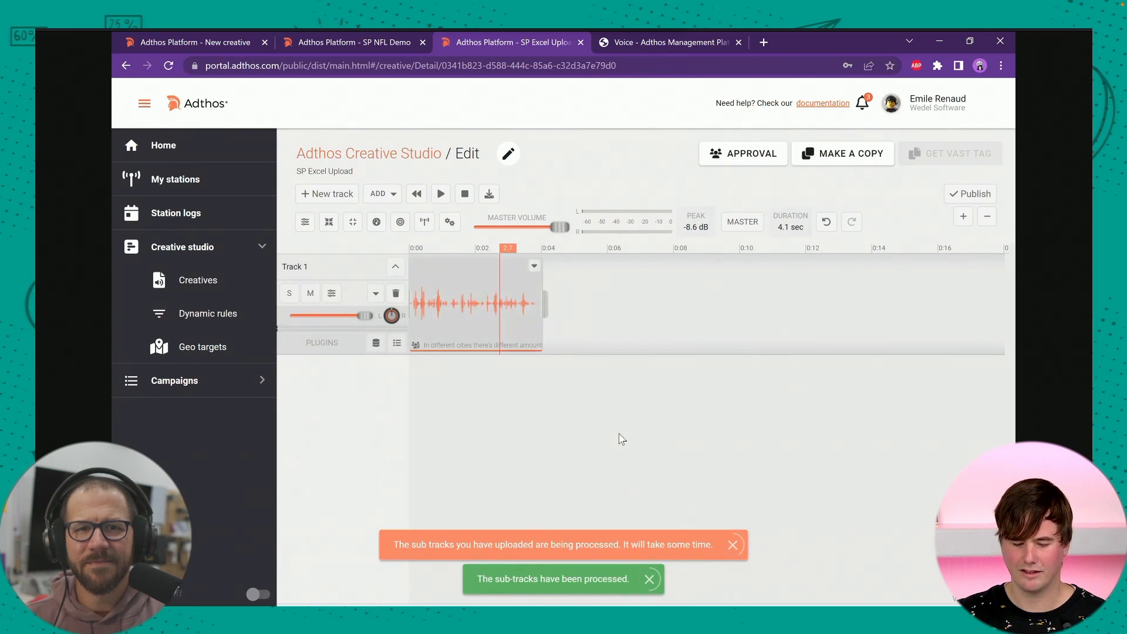
Start generating SSML sub-tracks for the Track 1 clip again and load New Microsoft Excel Worksheet as the speech data source.
click(534, 268)
mouse_move(609, 509)
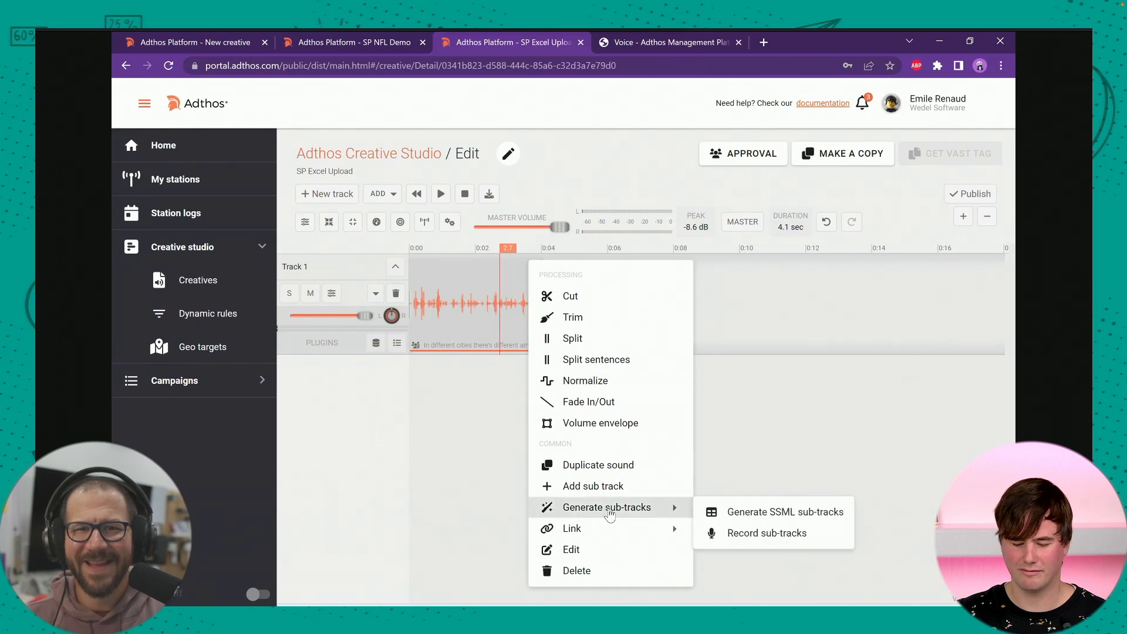
click(763, 513)
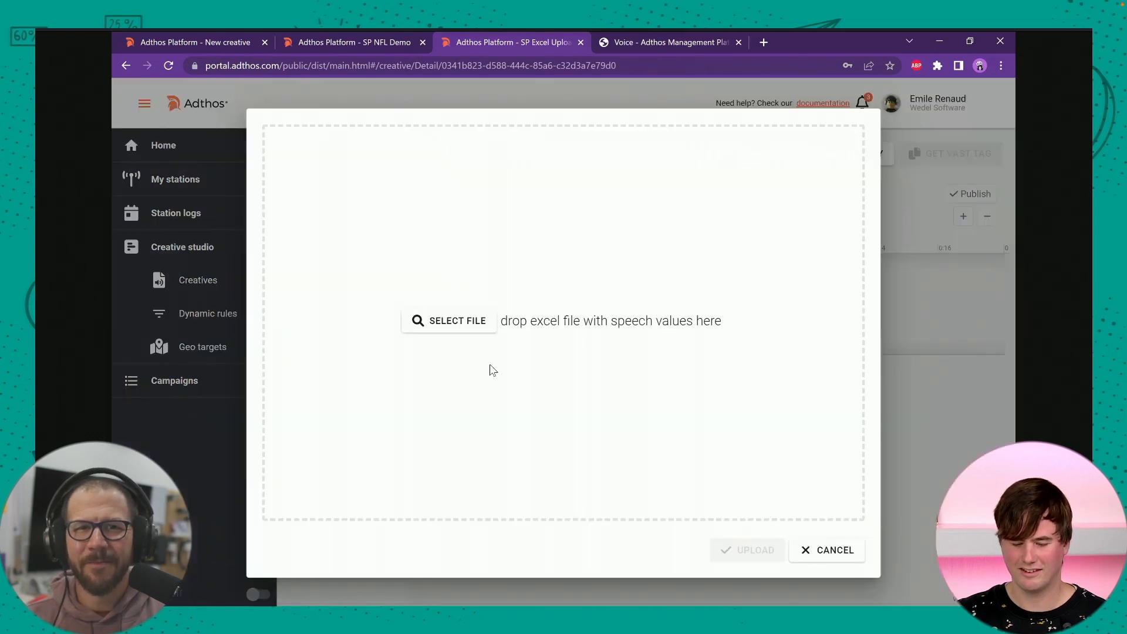
click(474, 325)
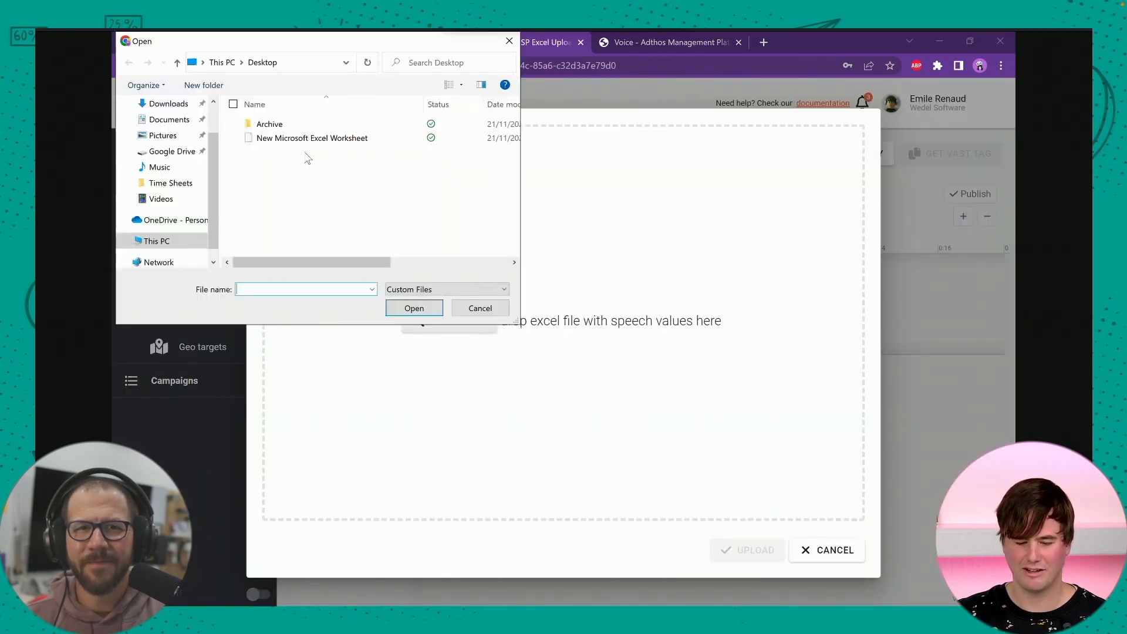
click(317, 138)
click(414, 308)
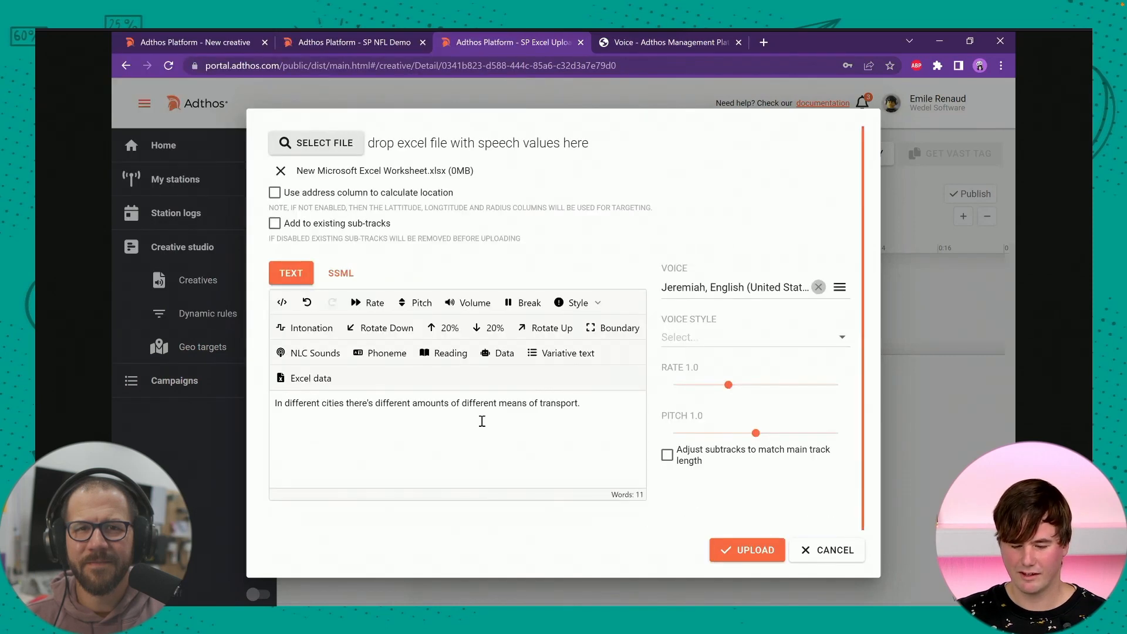
Replace "different cities" in the sub-track text with the Excel data column Speech Value 1.
drag(286, 405, 344, 408)
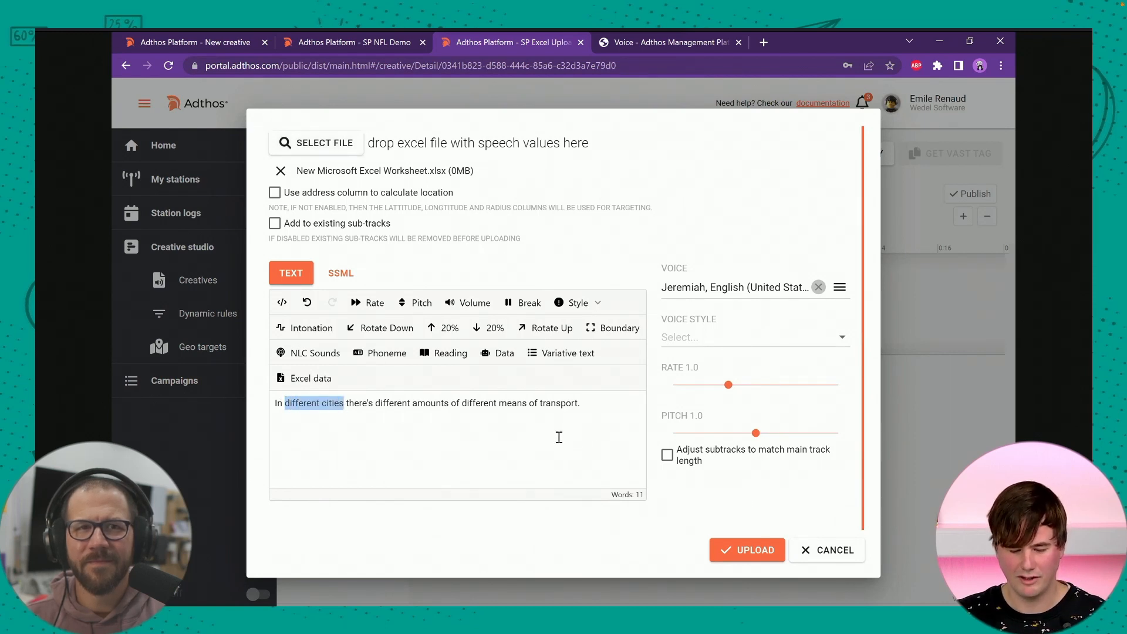
key(BackSpace)
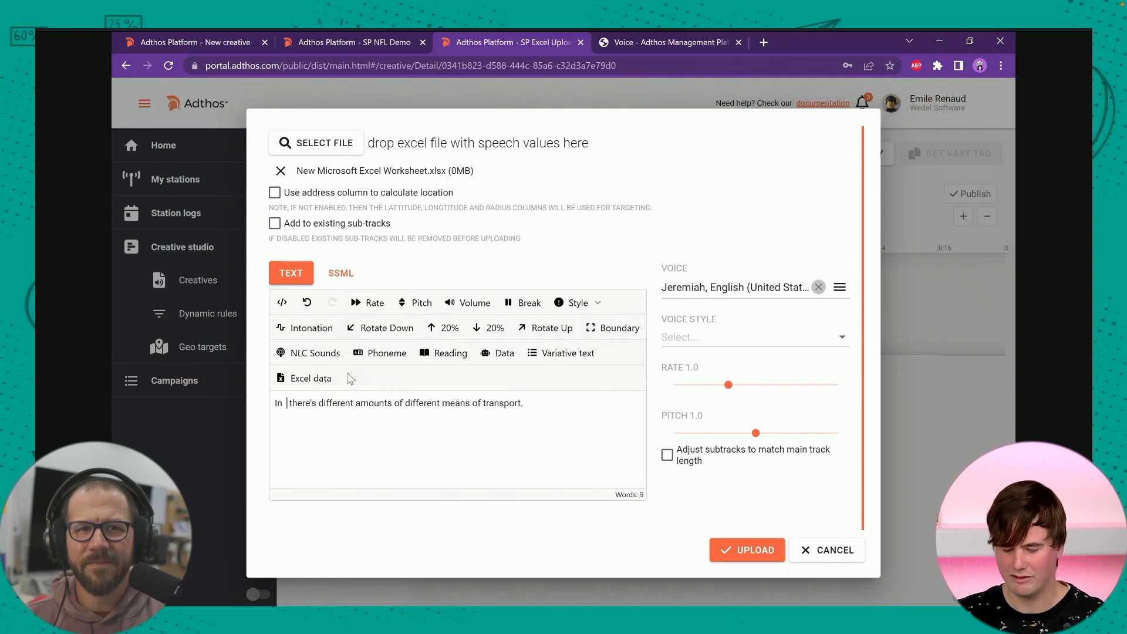
key(BackSpace)
click(310, 379)
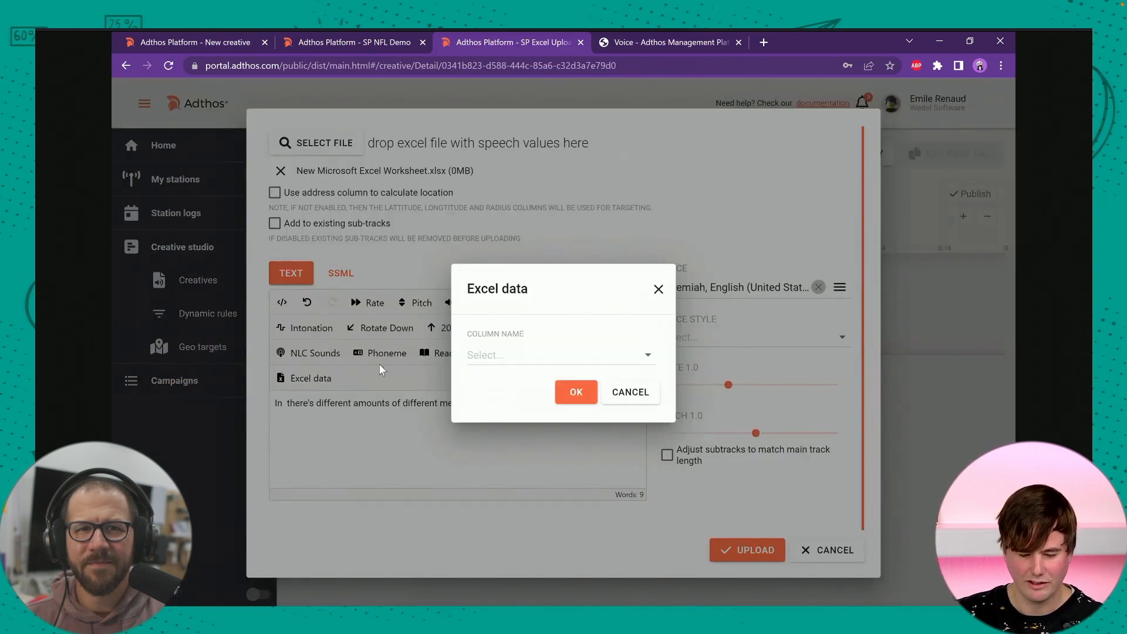
click(514, 360)
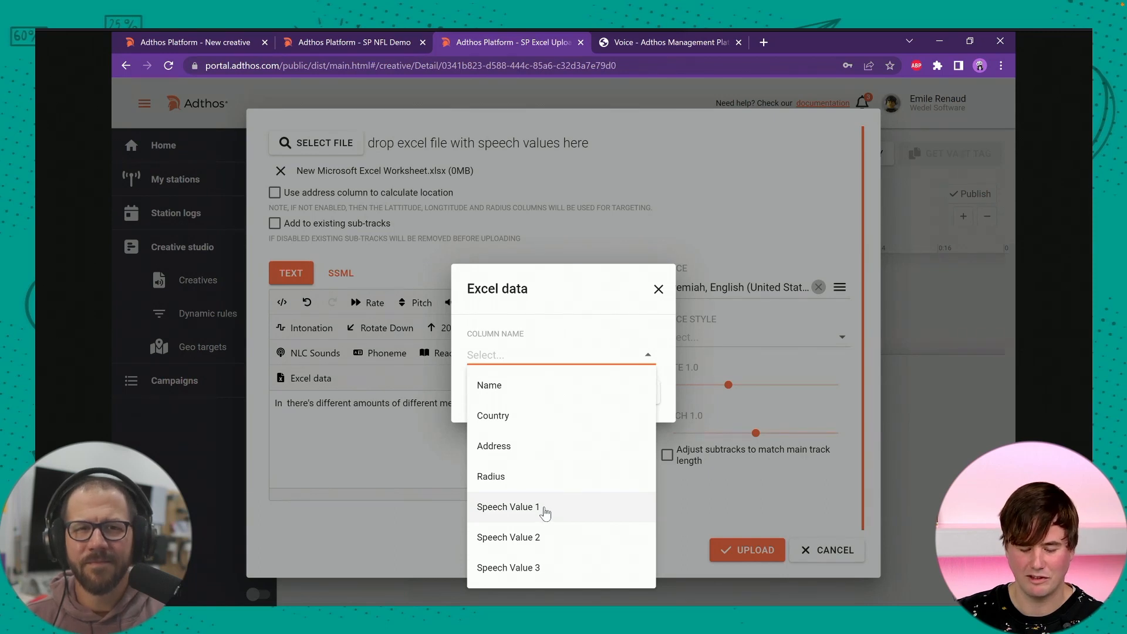
click(545, 513)
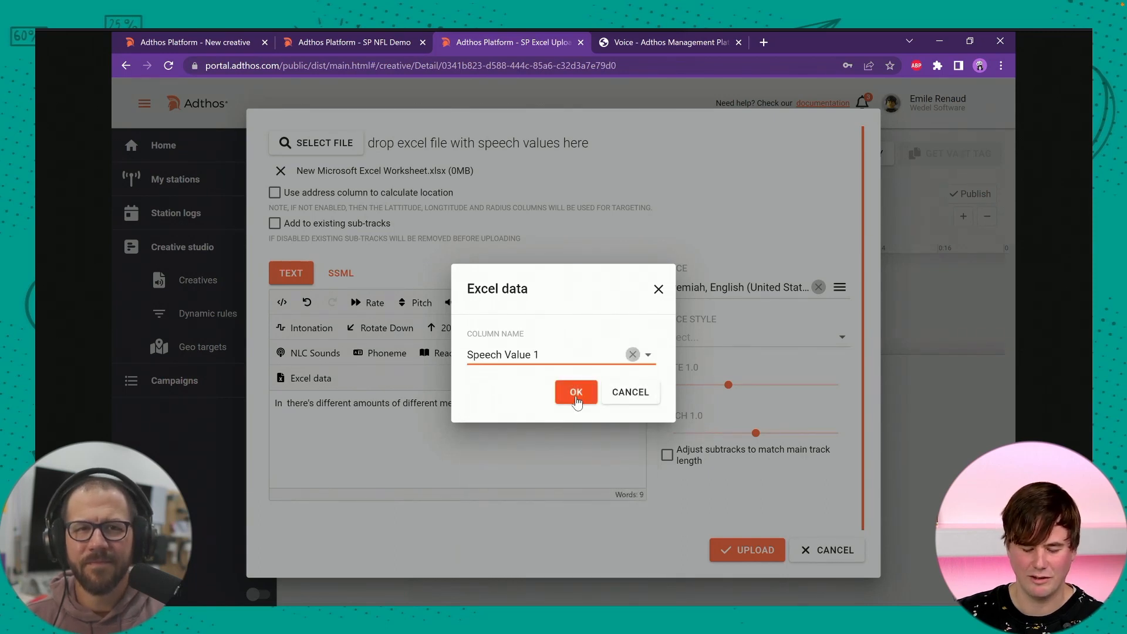
click(576, 392)
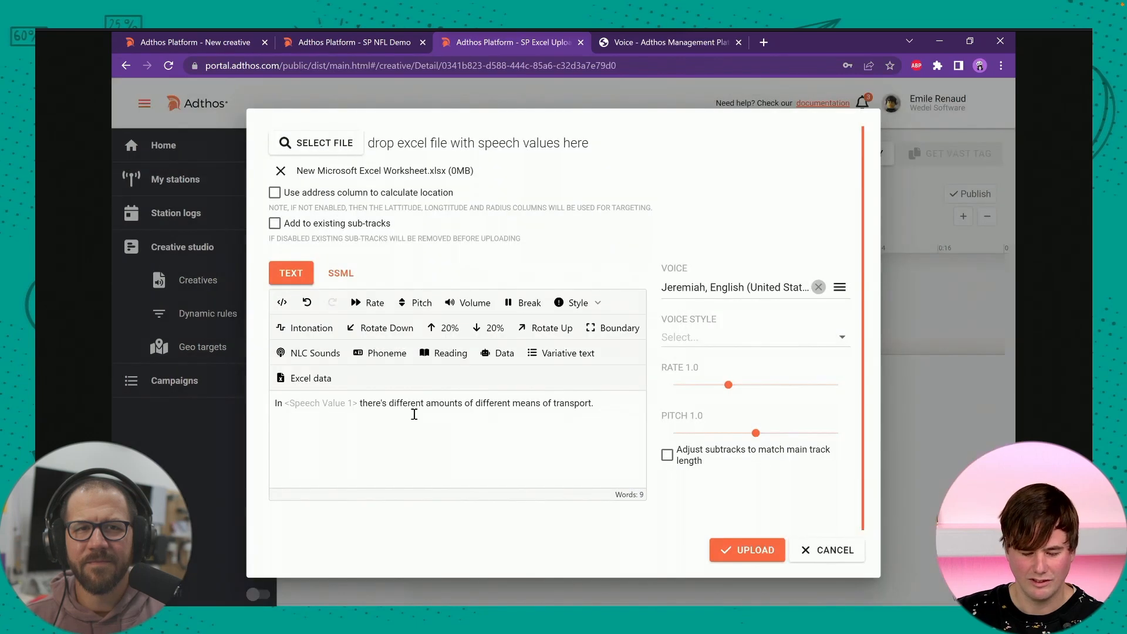
Replace "different amounts of" in the sub-track text with the Excel data column Speech Value 2.
drag(389, 404, 477, 407)
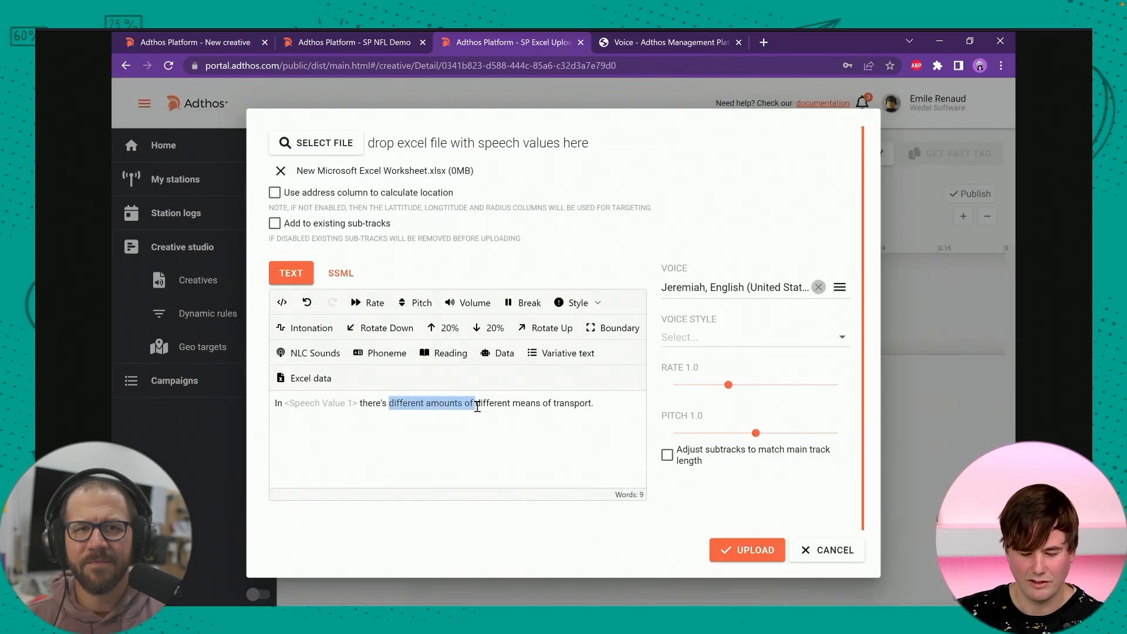
key(BackSpace)
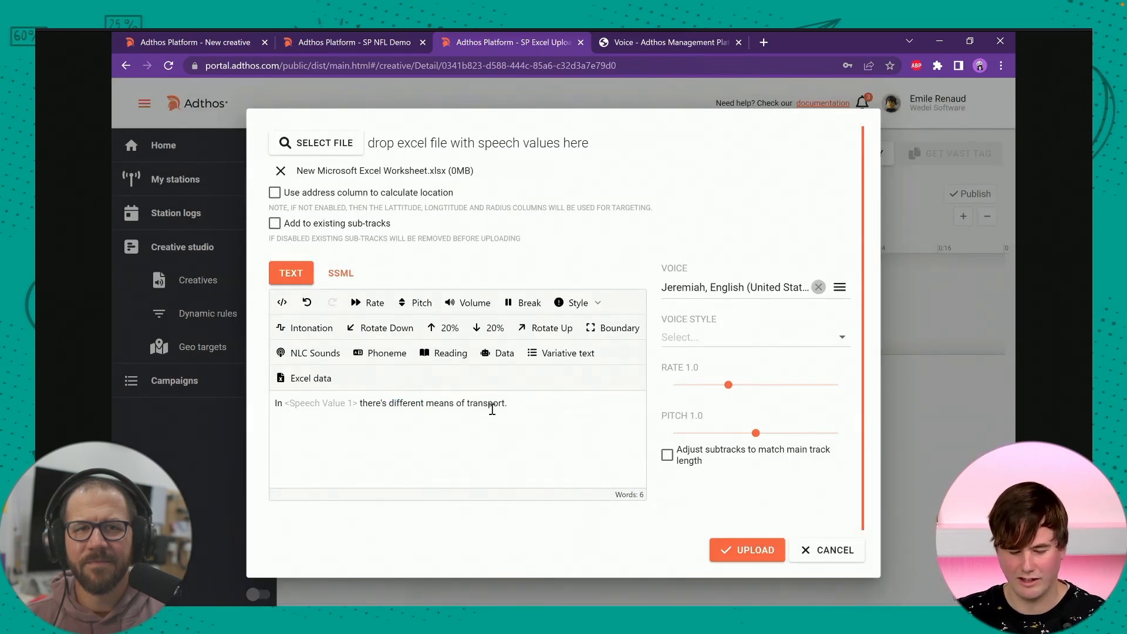
click(311, 380)
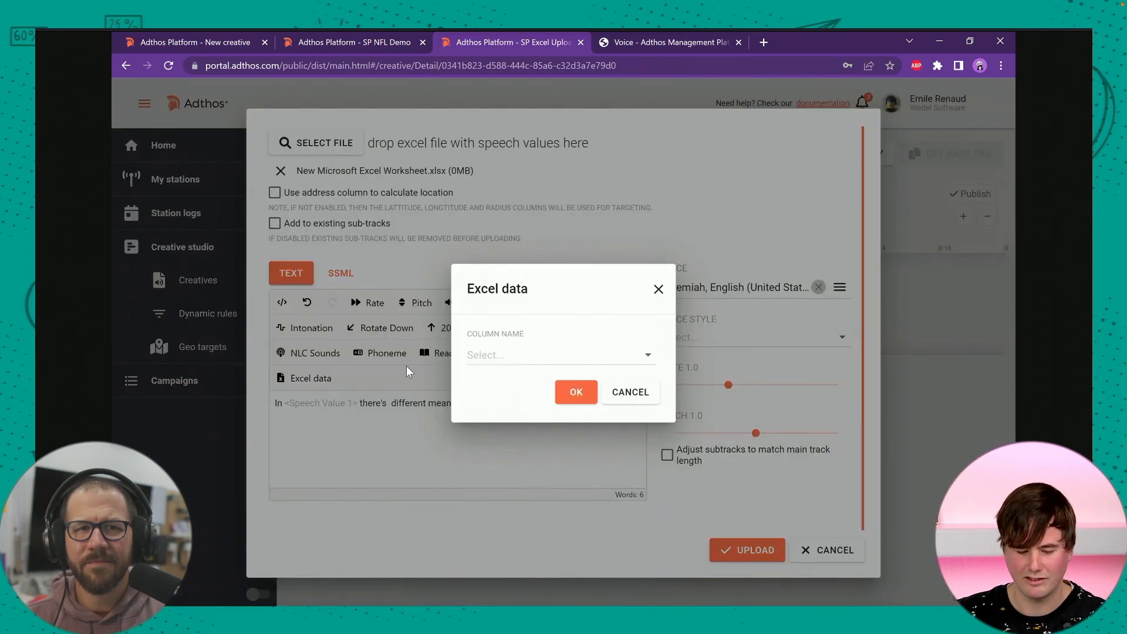
click(584, 361)
click(531, 538)
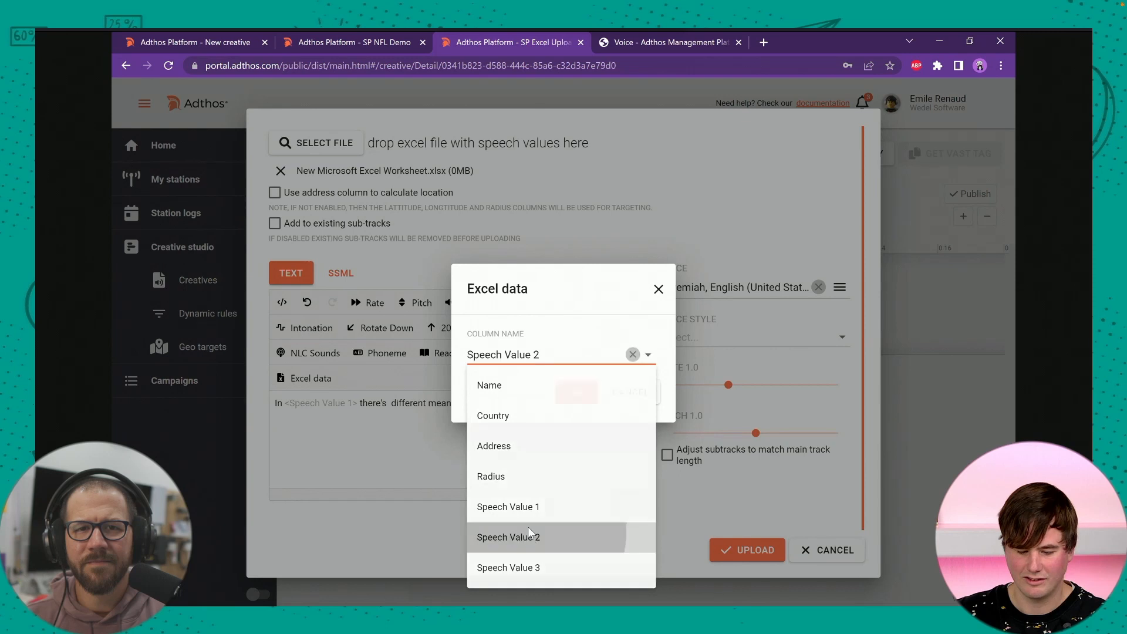
click(576, 393)
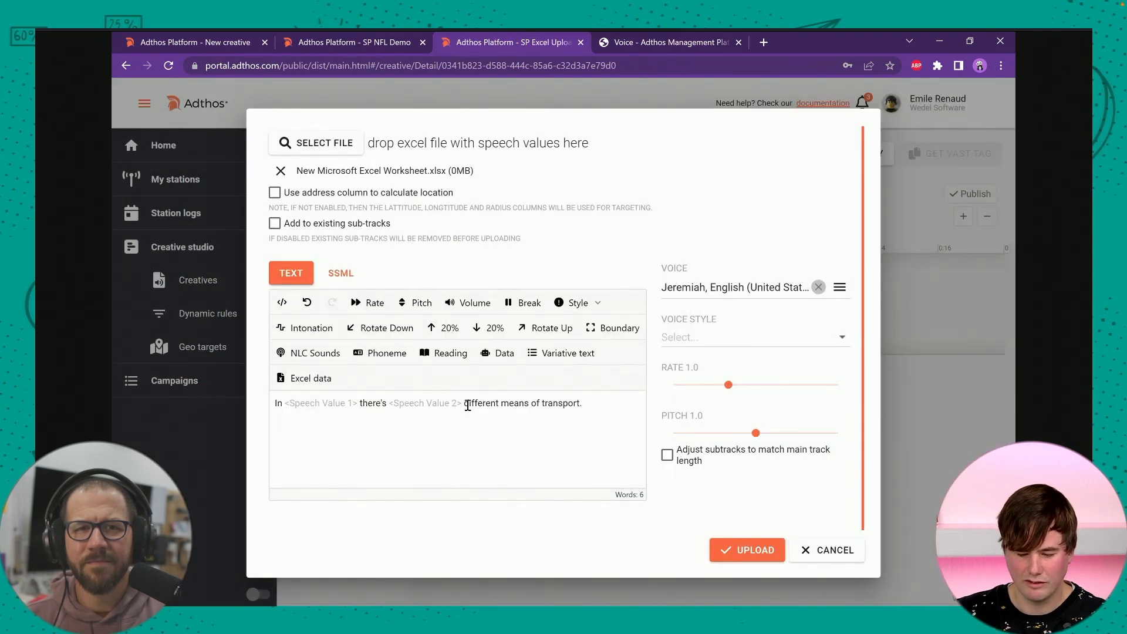
Replace "different means of transport" in the sub-track text with the Excel data column Speech Value 3.
drag(466, 404, 580, 408)
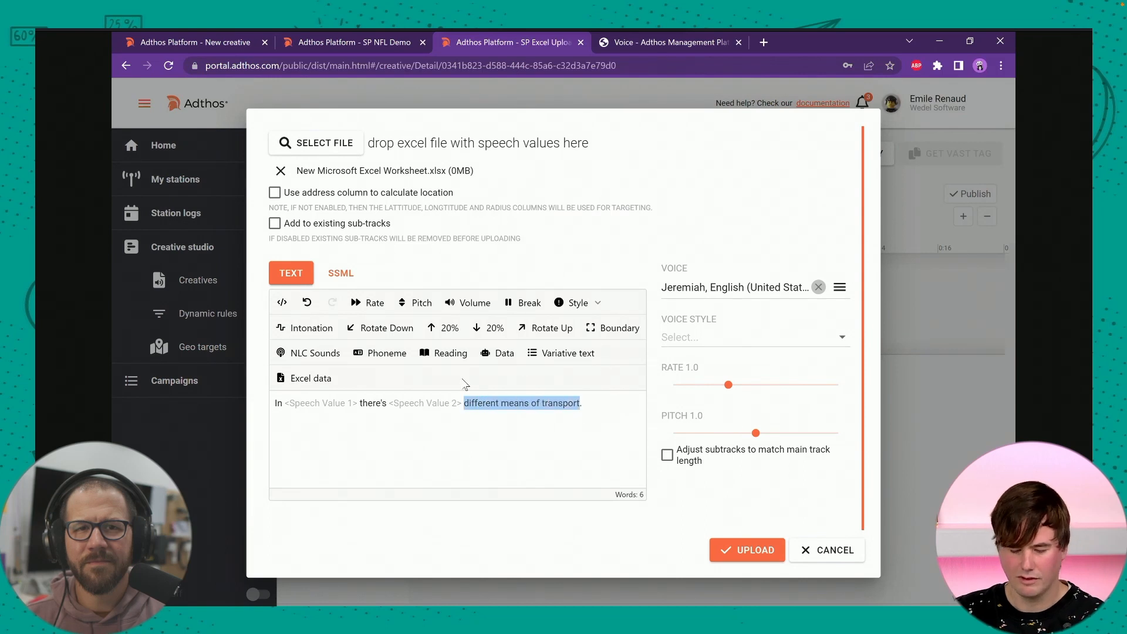
key(BackSpace)
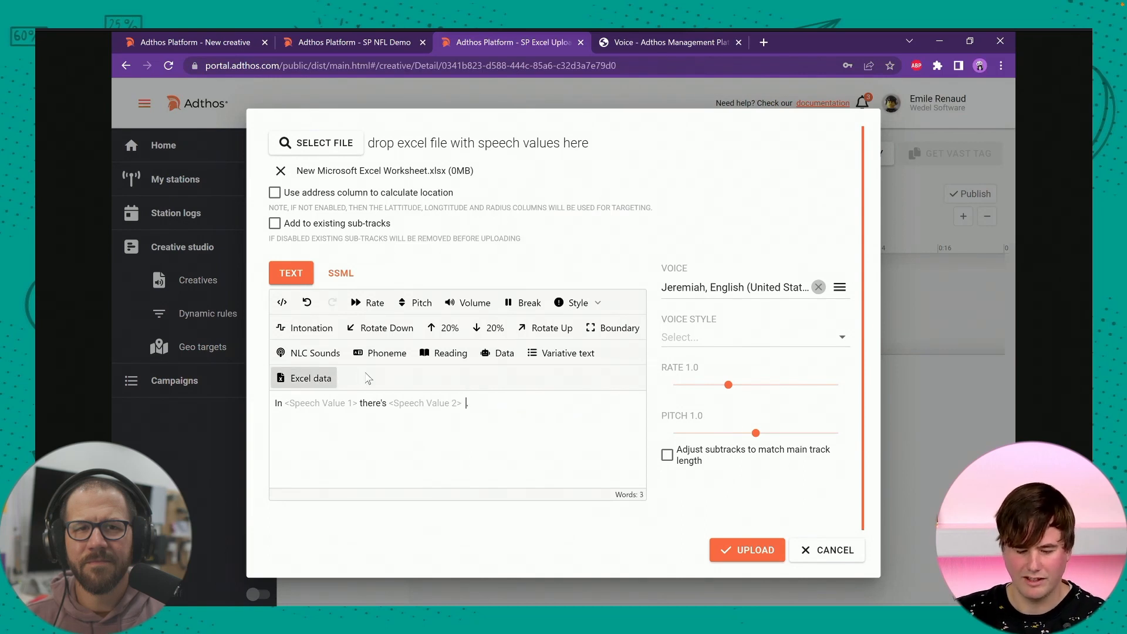
click(355, 379)
click(551, 355)
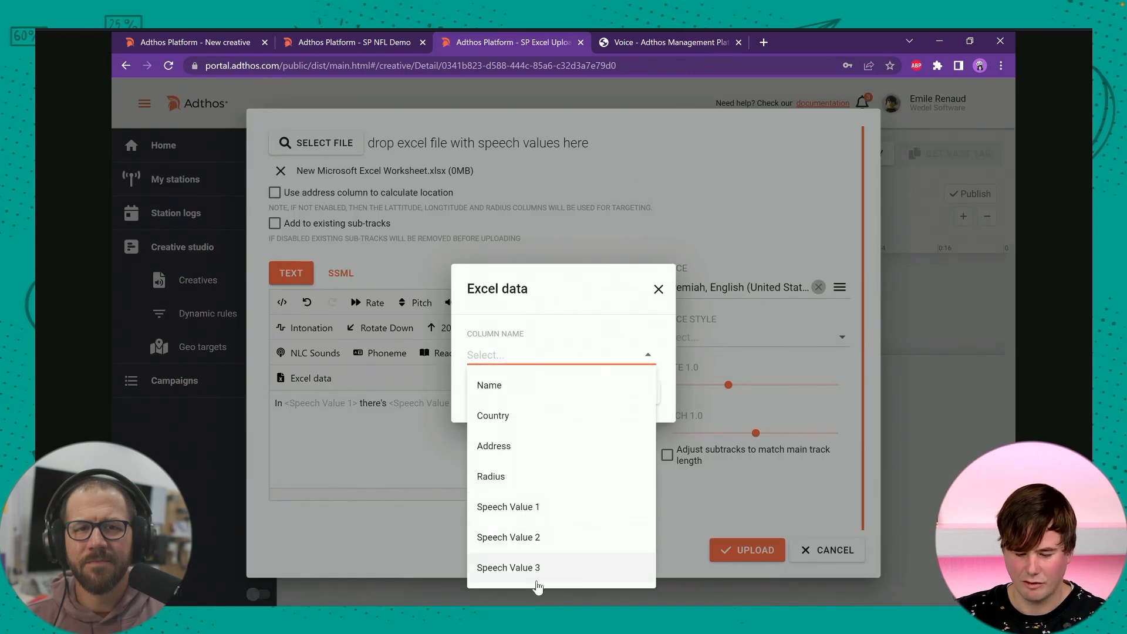
click(537, 579)
click(575, 392)
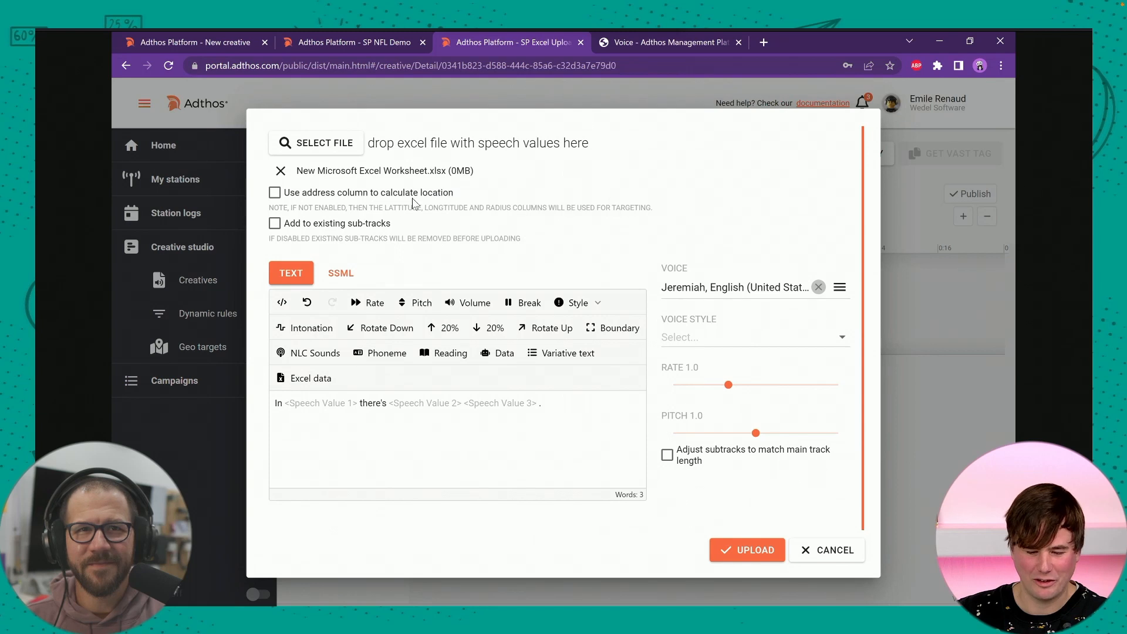
Upload the sub-tracks with locations calculated from the address column, and expand the Netherlands, Amsterdam sub-track under Track 1.
click(395, 194)
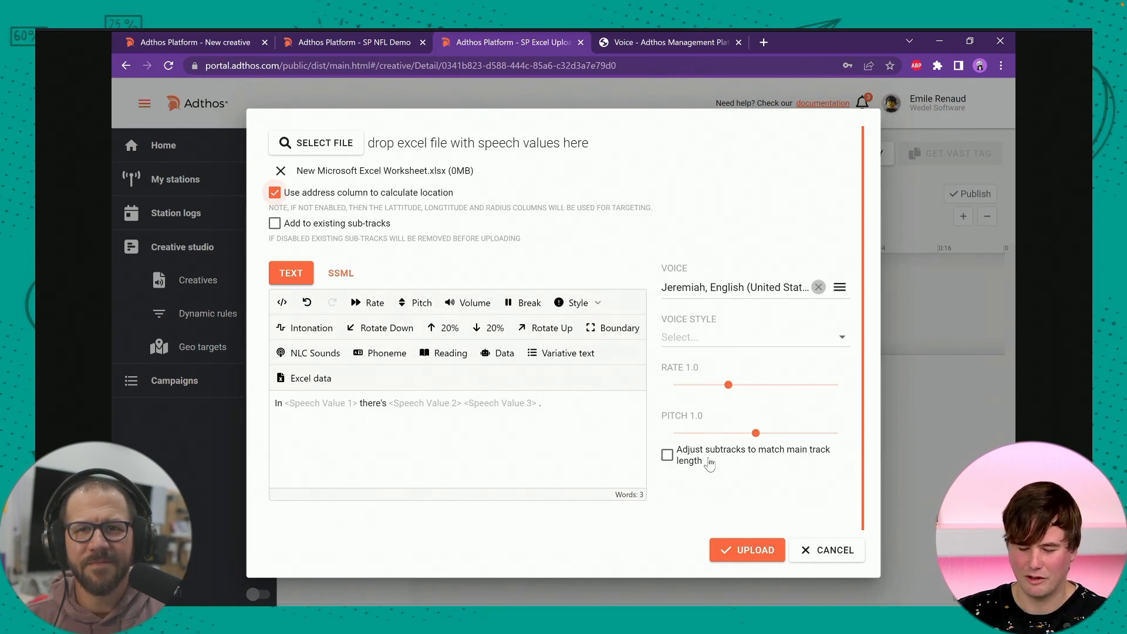
click(754, 555)
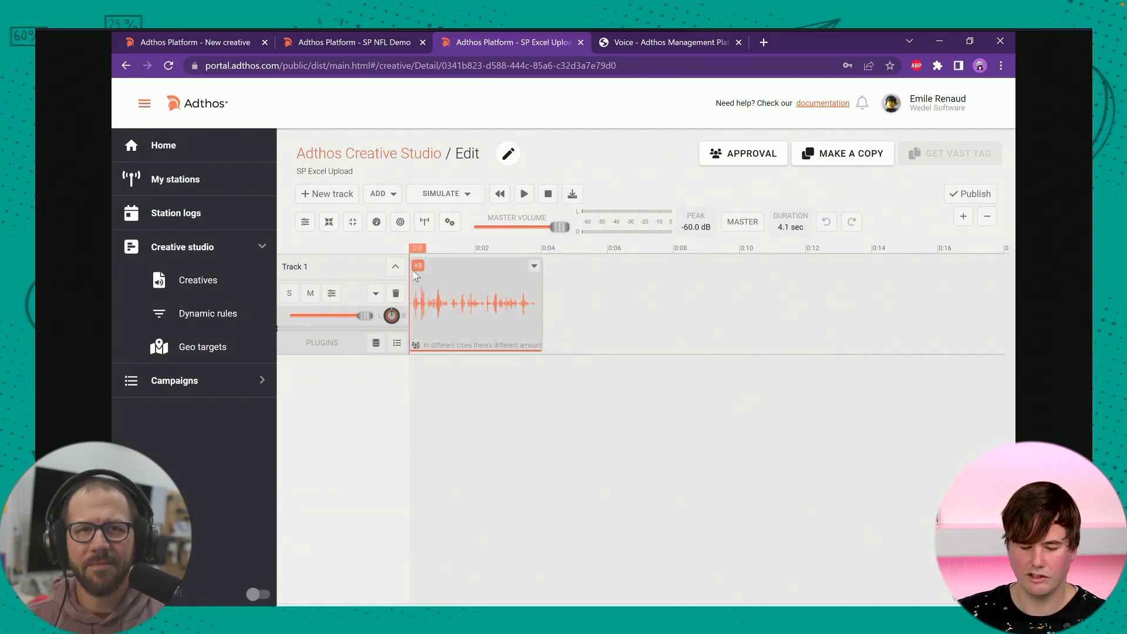
mouse_move(422, 273)
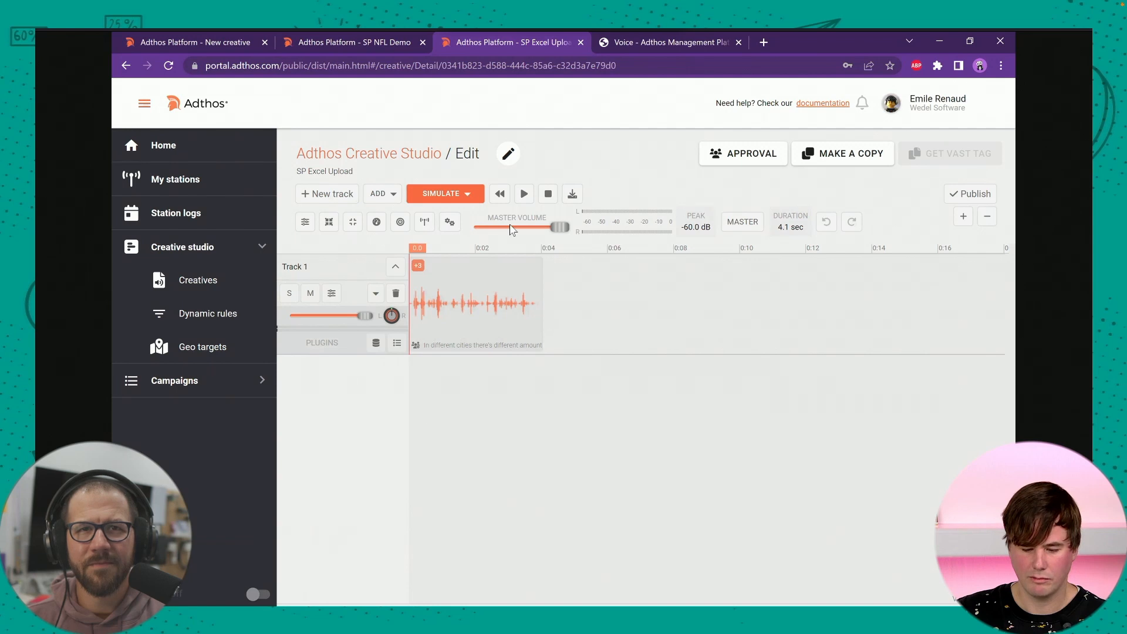
click(470, 300)
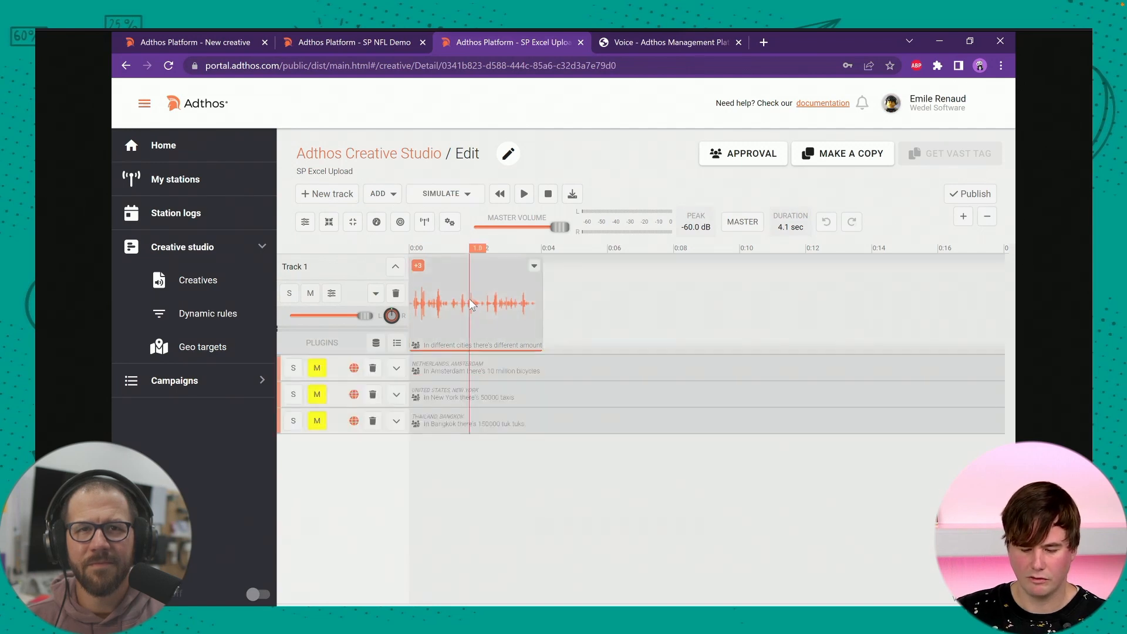
click(396, 370)
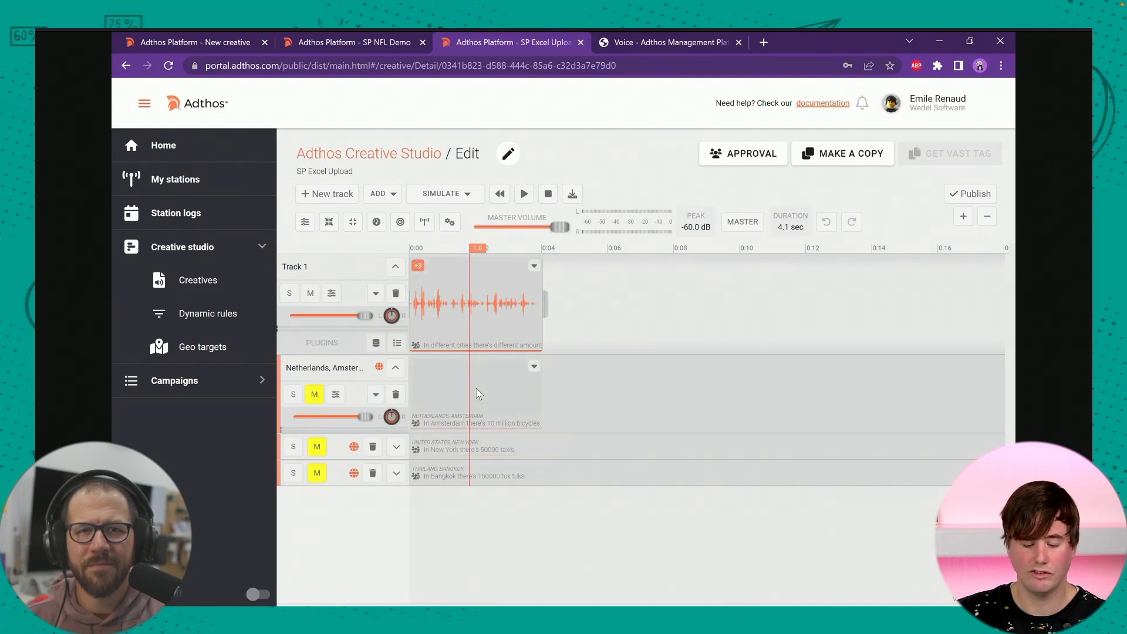
Simulate the United States, New York location and play its version of the creative from the start.
click(451, 202)
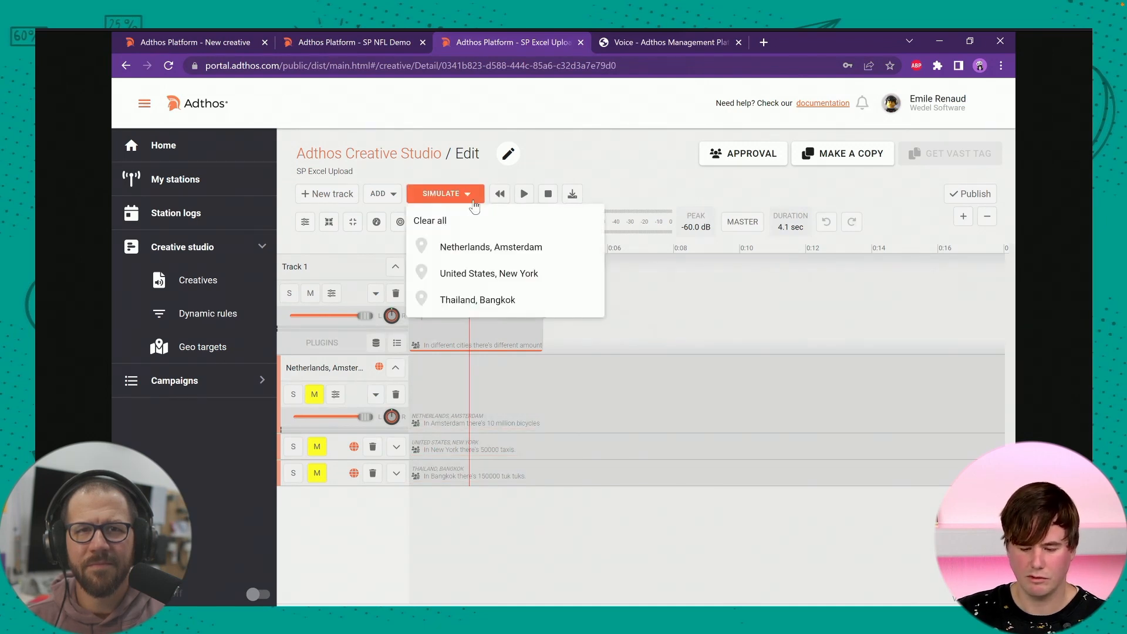
click(516, 276)
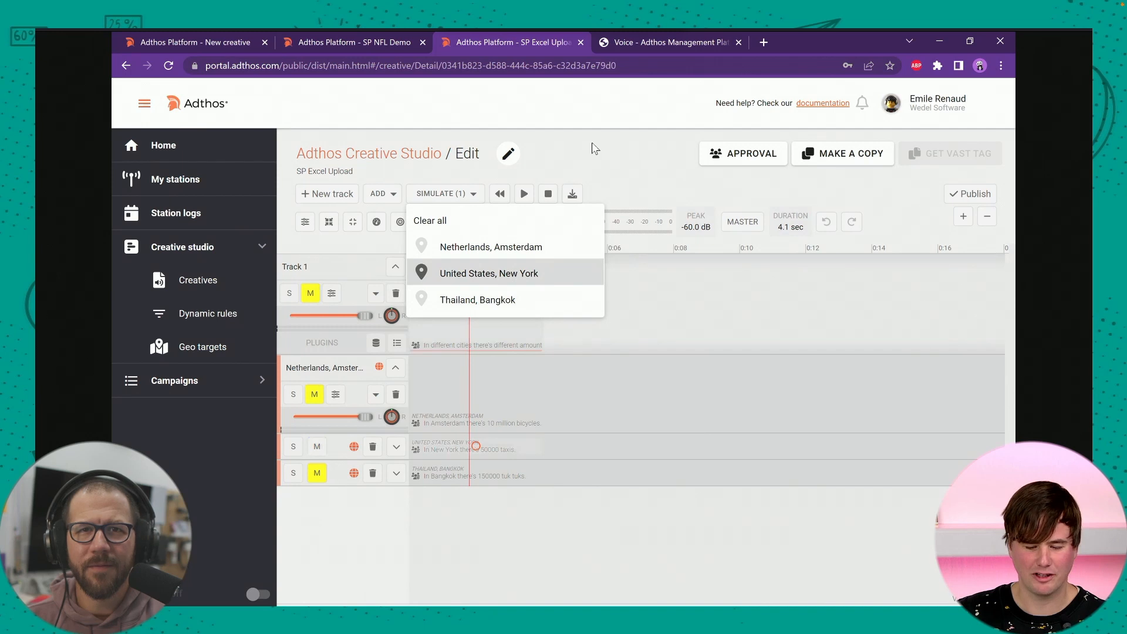
click(460, 503)
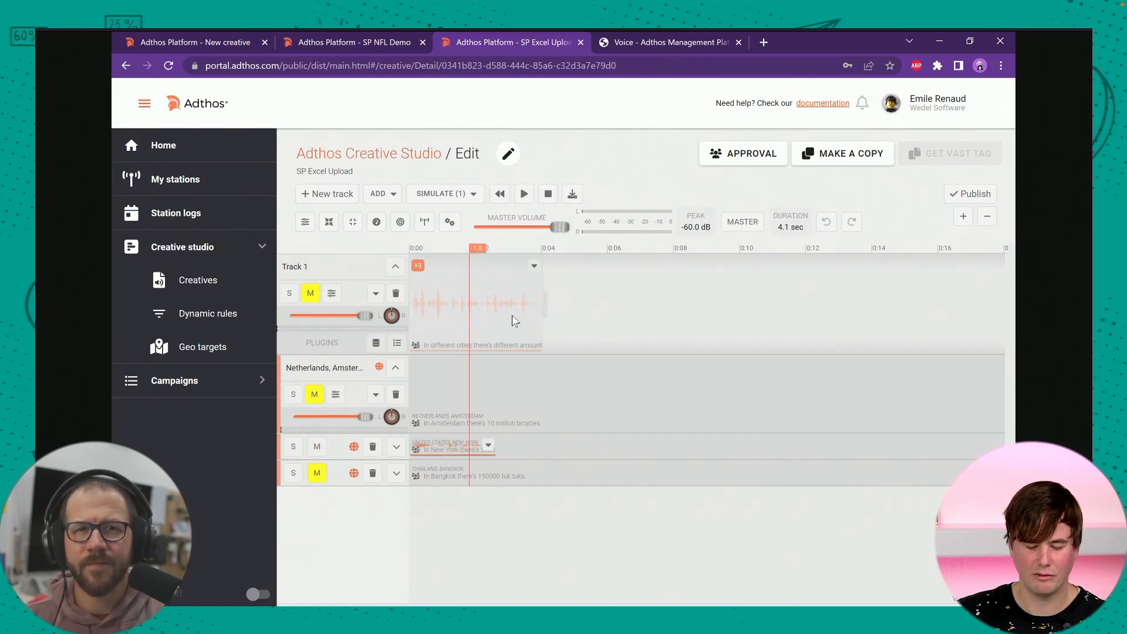
click(525, 197)
click(527, 200)
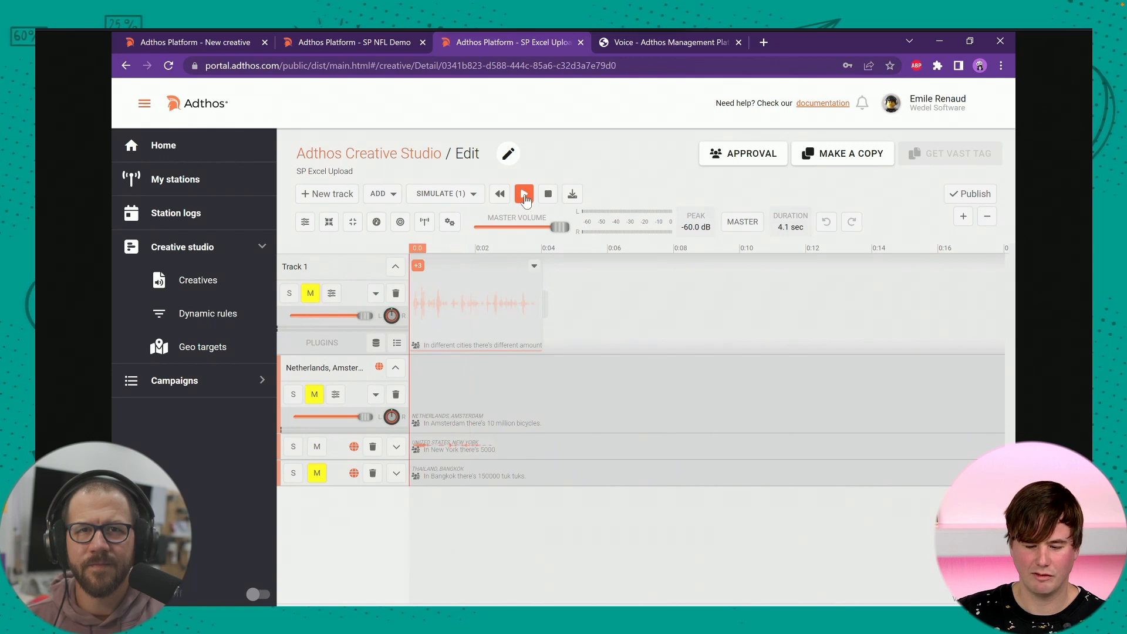
click(524, 195)
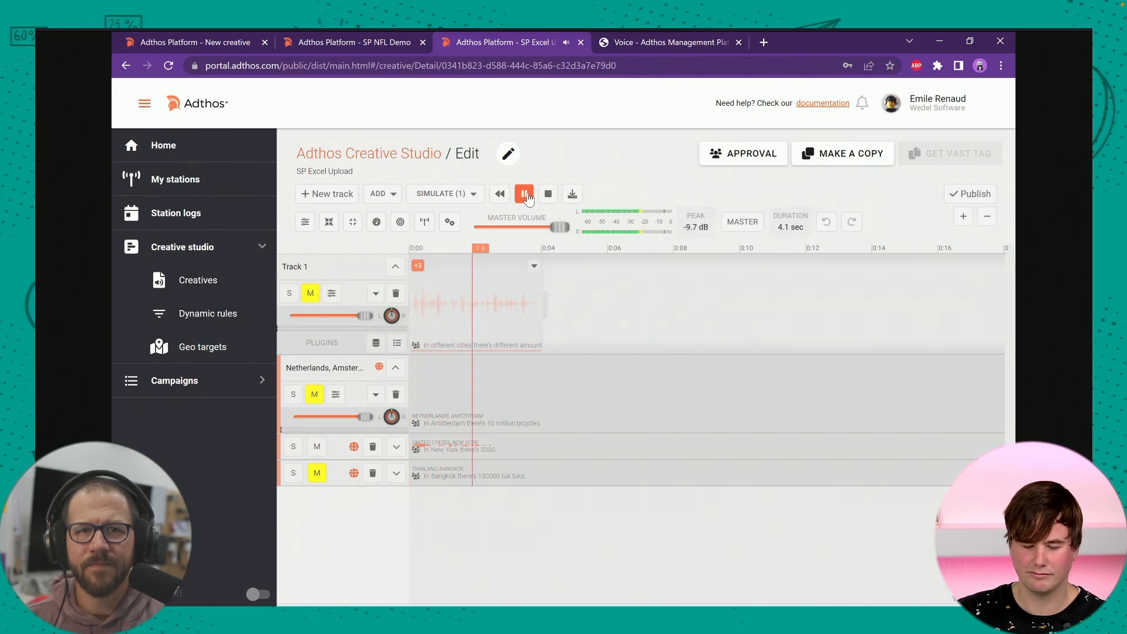
click(531, 198)
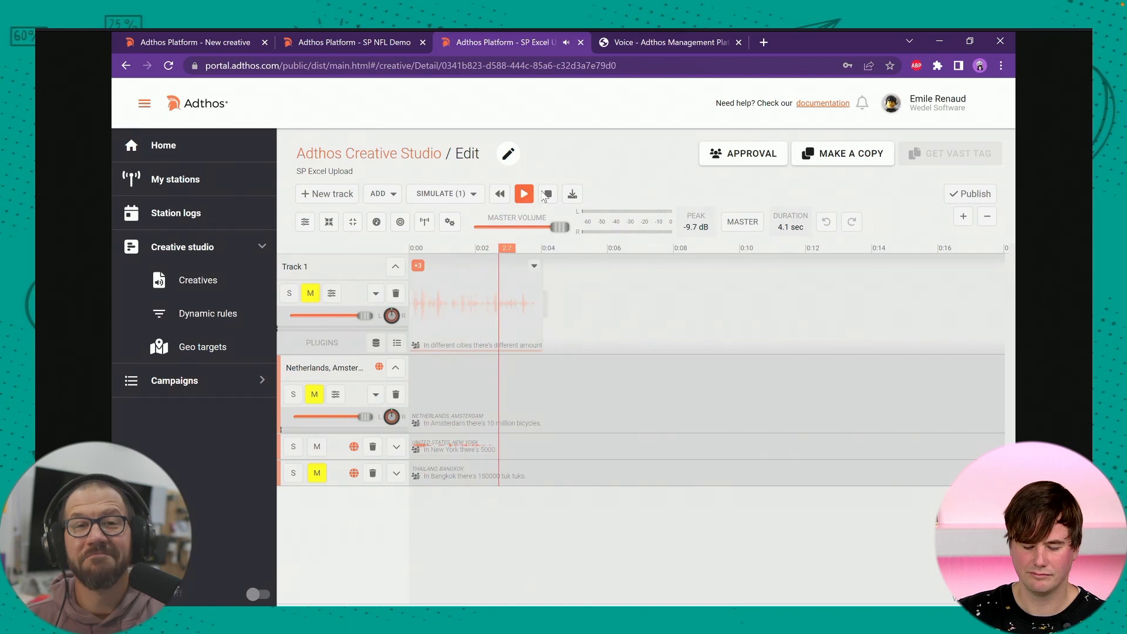
click(549, 194)
Switch the simulation to Netherlands, Amsterdam and play that version of the creative.
click(458, 193)
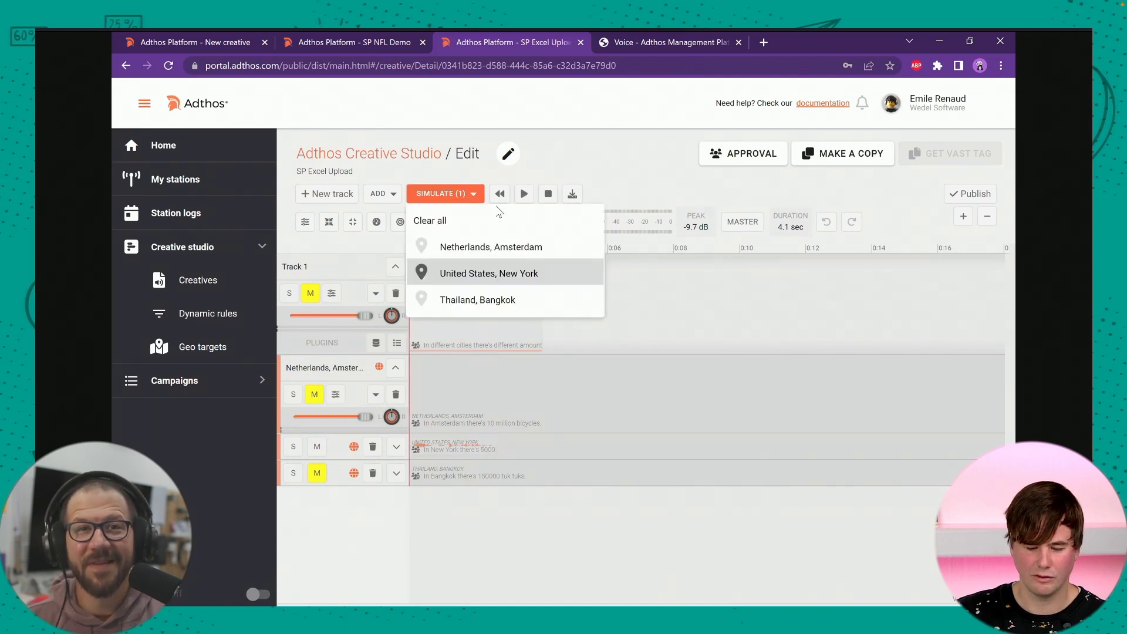
click(504, 248)
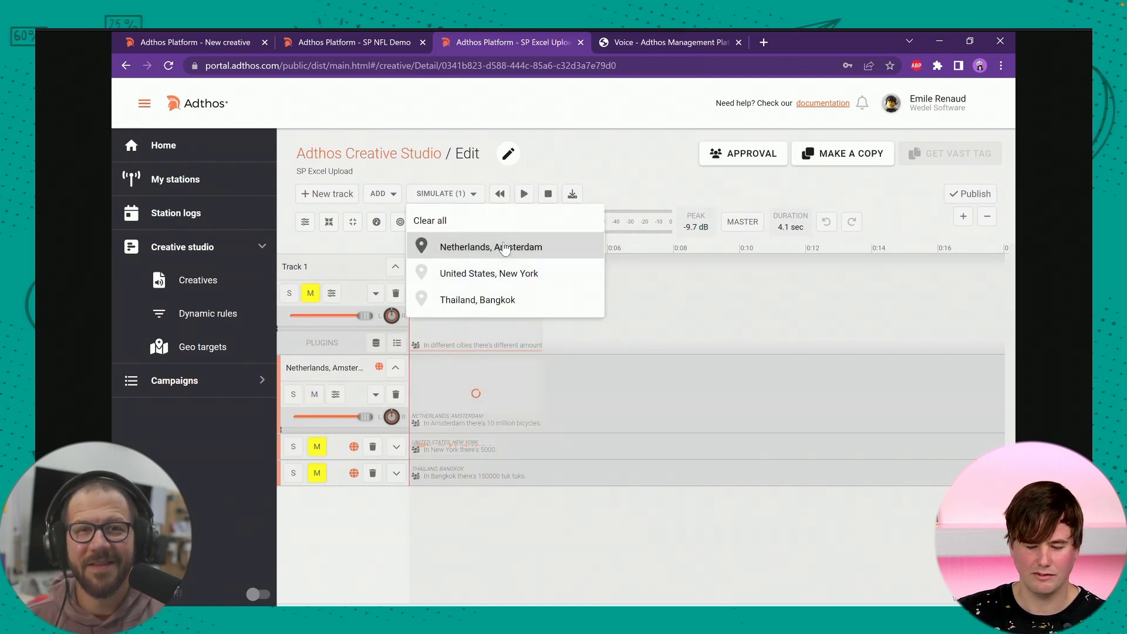
click(523, 197)
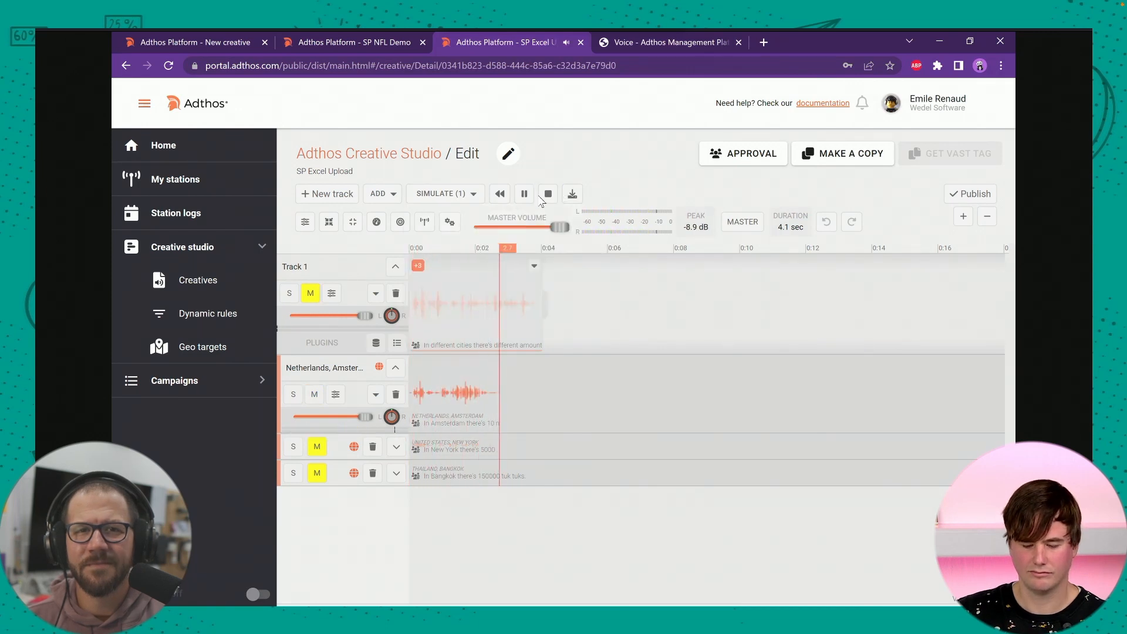
click(551, 196)
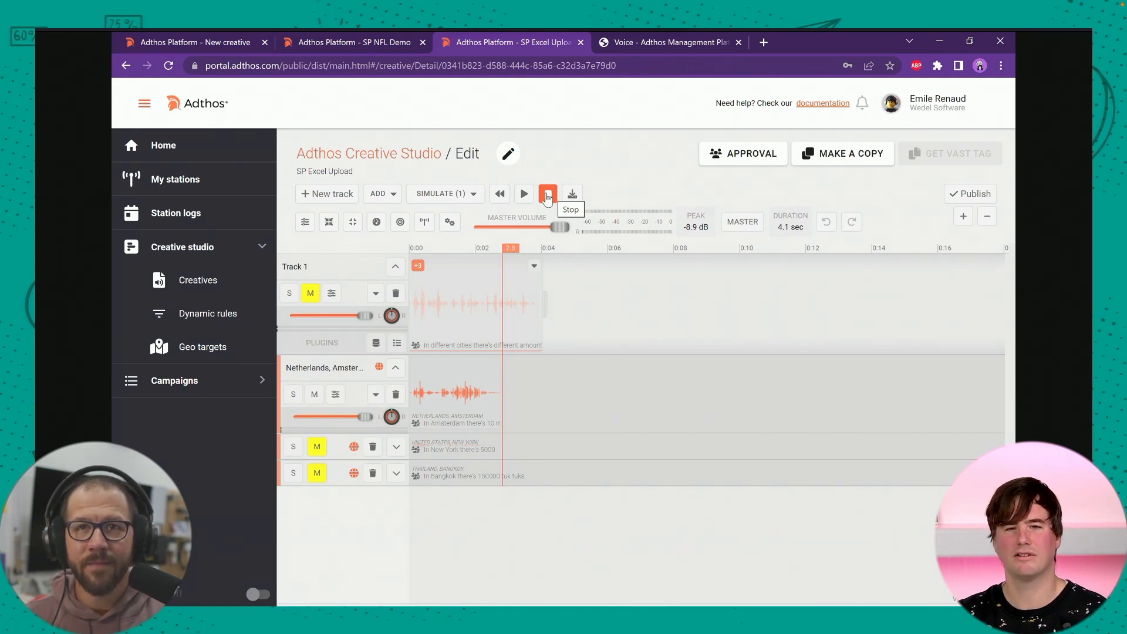
Open the SP Excel Upload creative's details for editing and browse the languages available to add, without adding one.
click(508, 156)
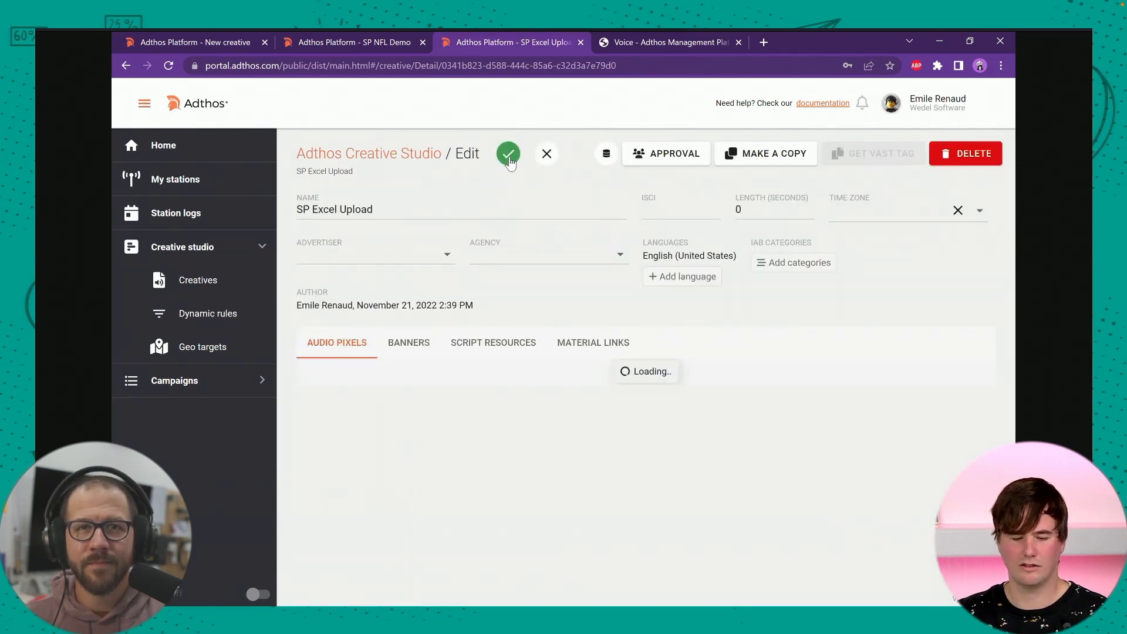
click(686, 281)
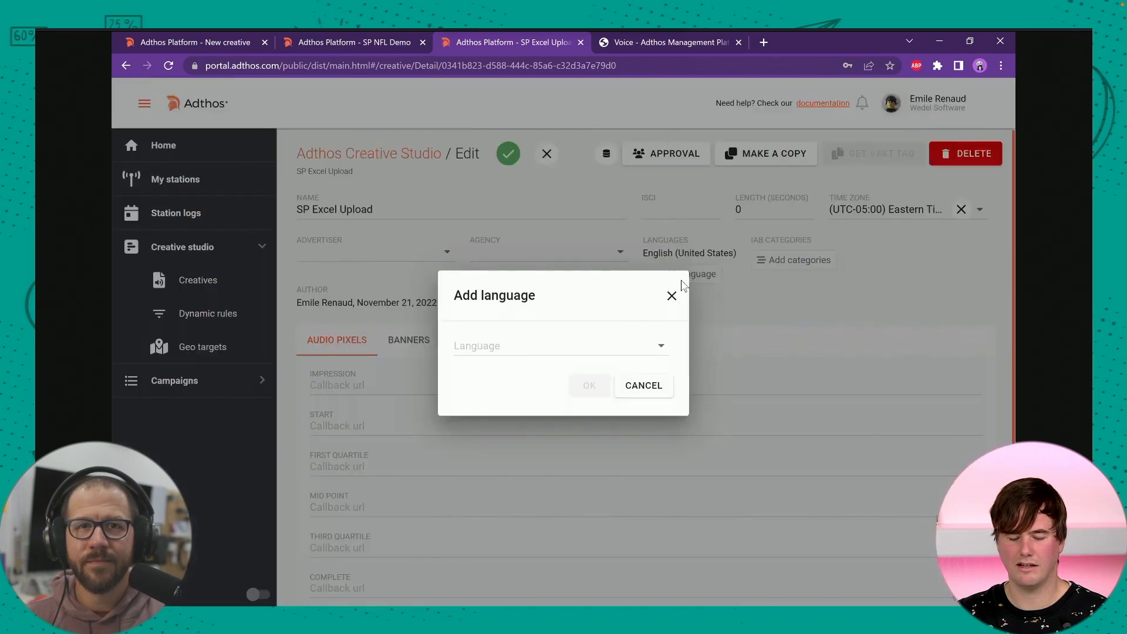
click(666, 348)
scroll(621, 256, down, 1)
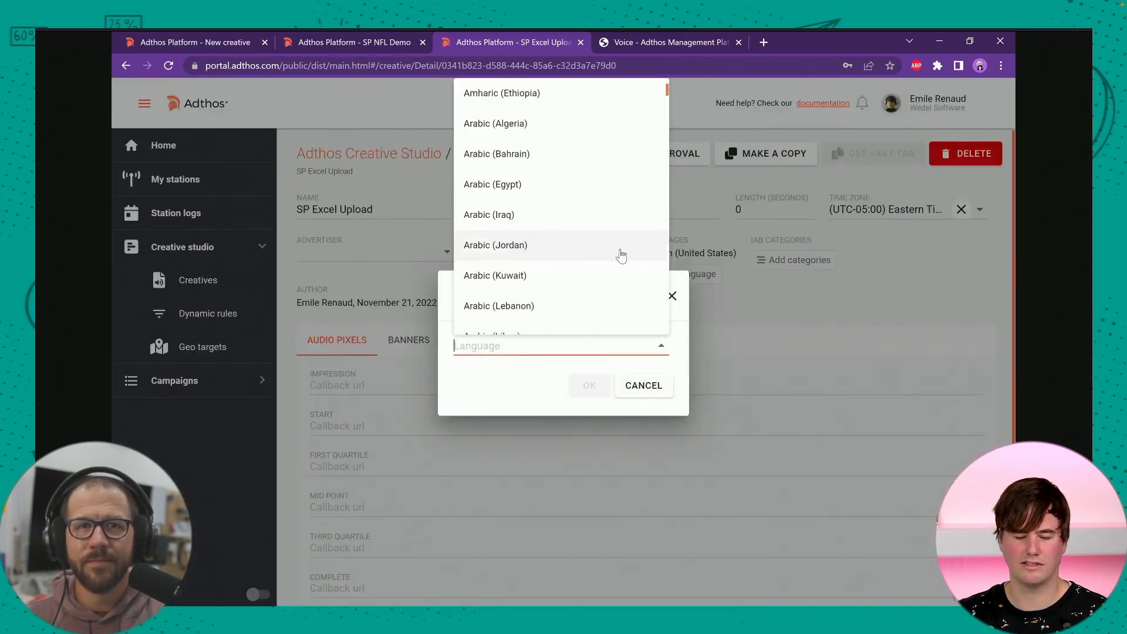
scroll(621, 256, down, 3)
scroll(607, 270, down, 9)
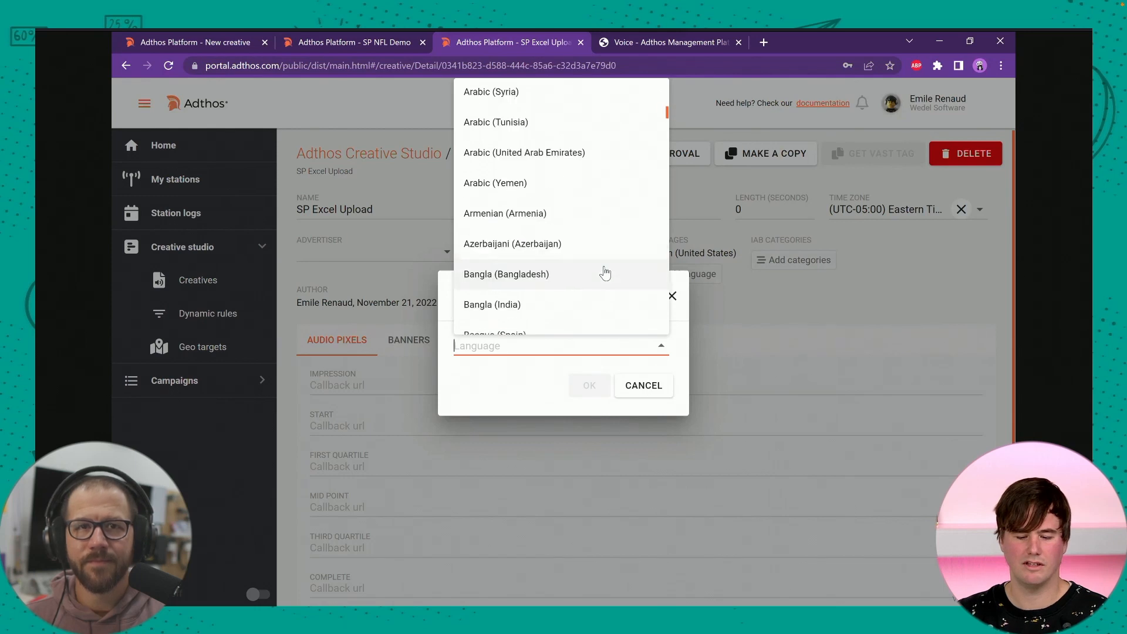
scroll(602, 276, down, 7)
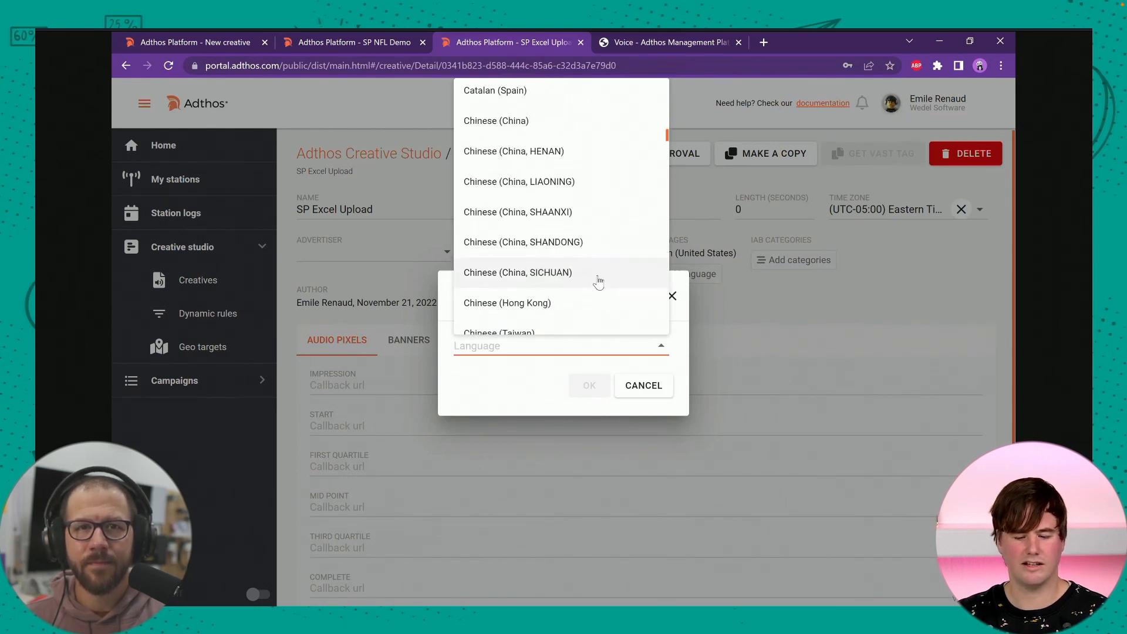
scroll(593, 286, down, 5)
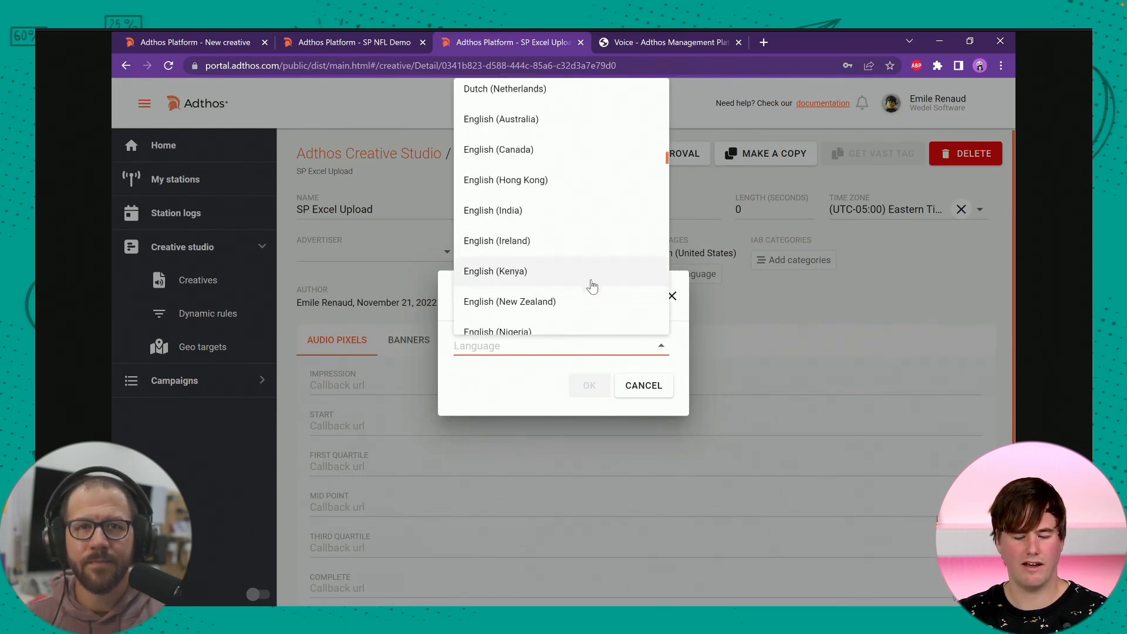
scroll(590, 288, down, 6)
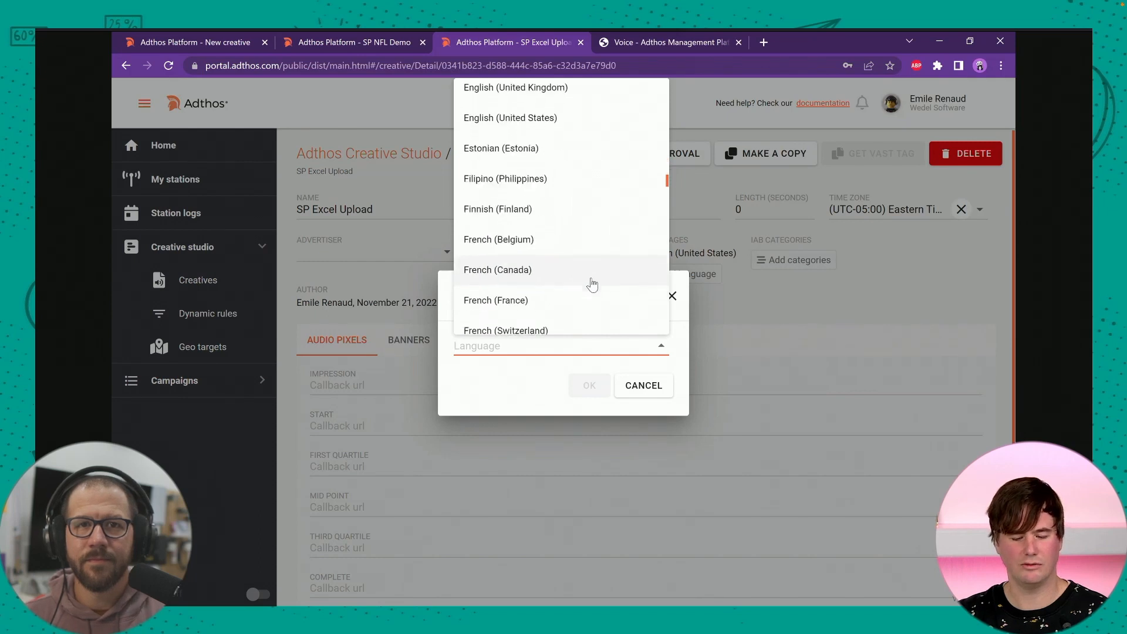
scroll(584, 295, down, 6)
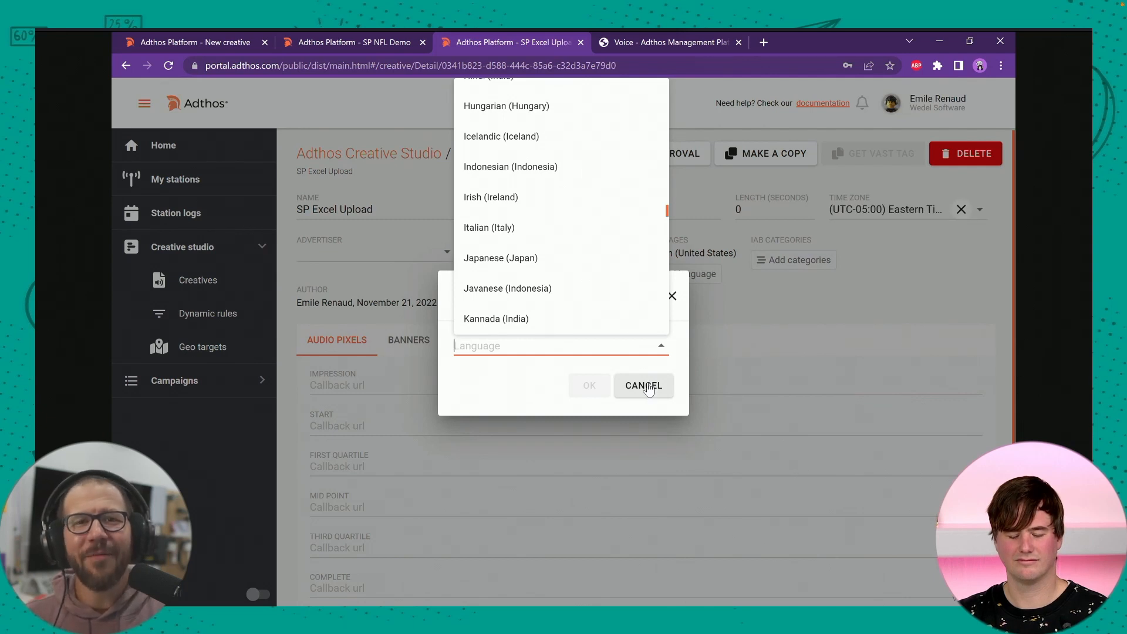
scroll(599, 305, down, 1)
scroll(597, 308, down, 3)
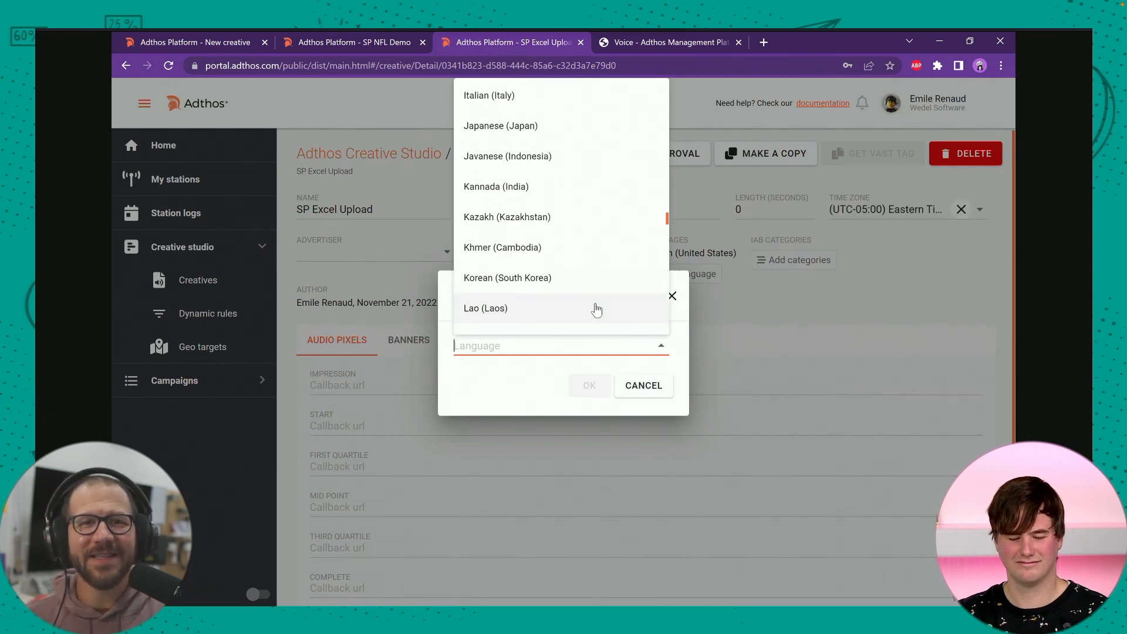
scroll(594, 312, down, 1)
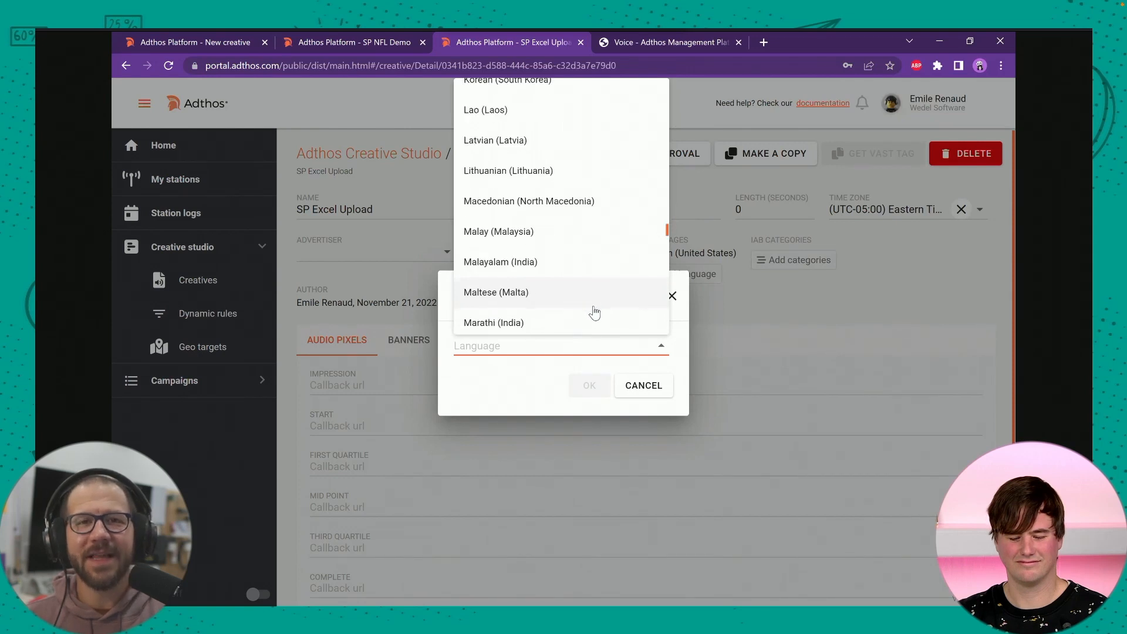
scroll(595, 313, down, 1)
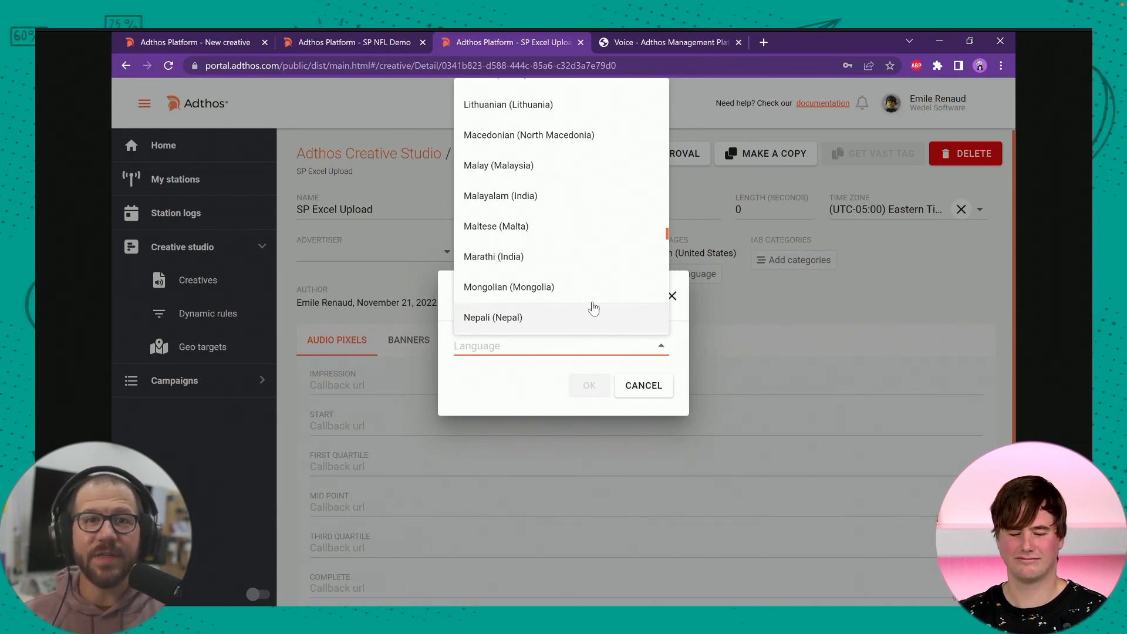
click(646, 393)
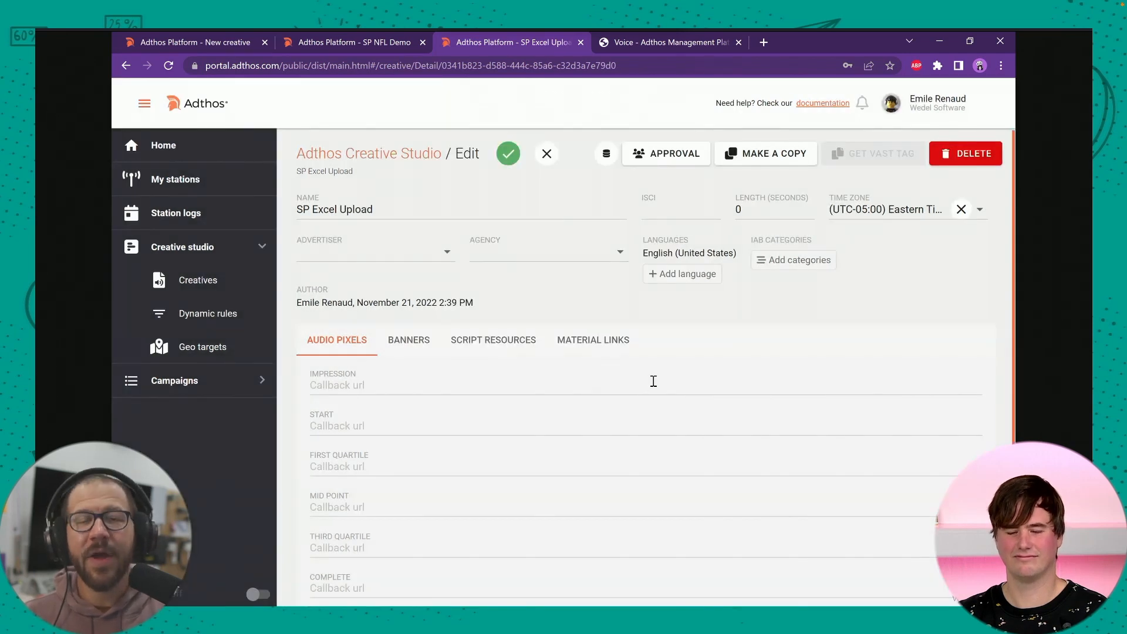